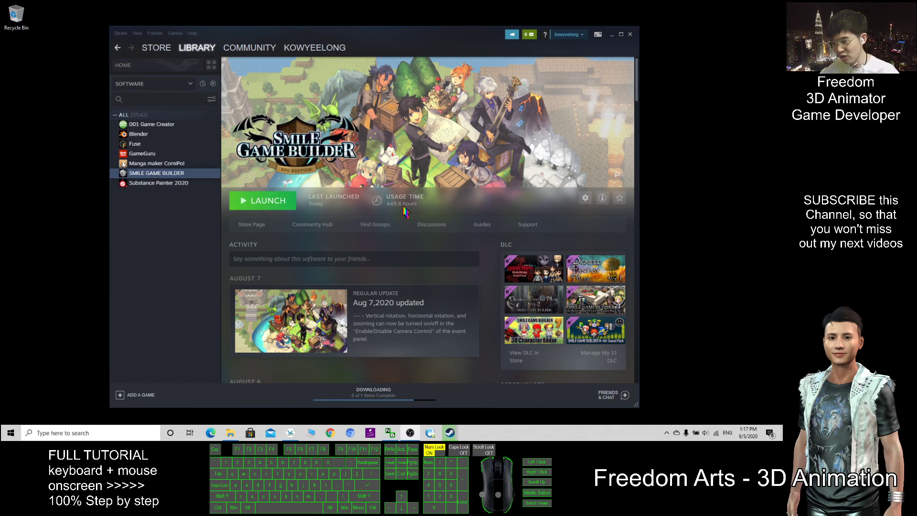
- Launch SMILE GAME BUILDER from the Steam library and create a new game from the New Project template
{"action": "left_click", "coordinate": [264, 203]}
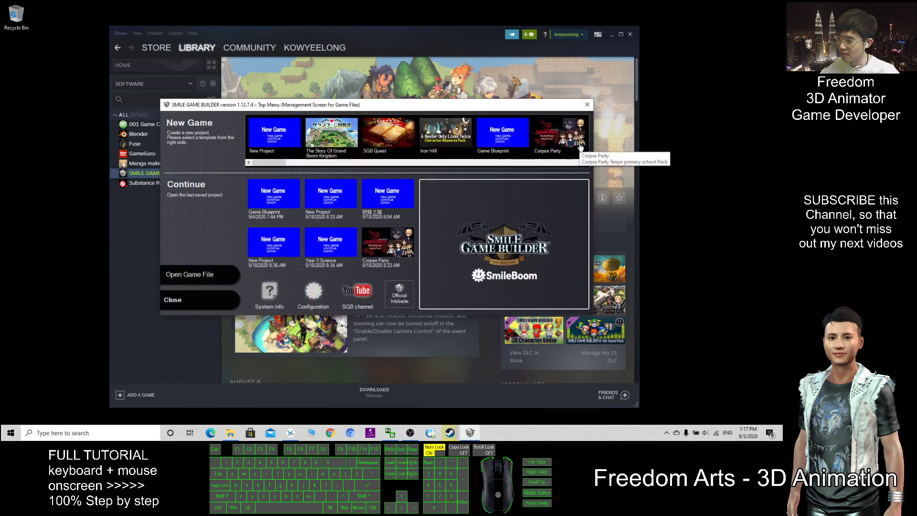
{"action": "left_click_drag", "start_coordinate": [448, 113], "coordinate": [387, 117]}
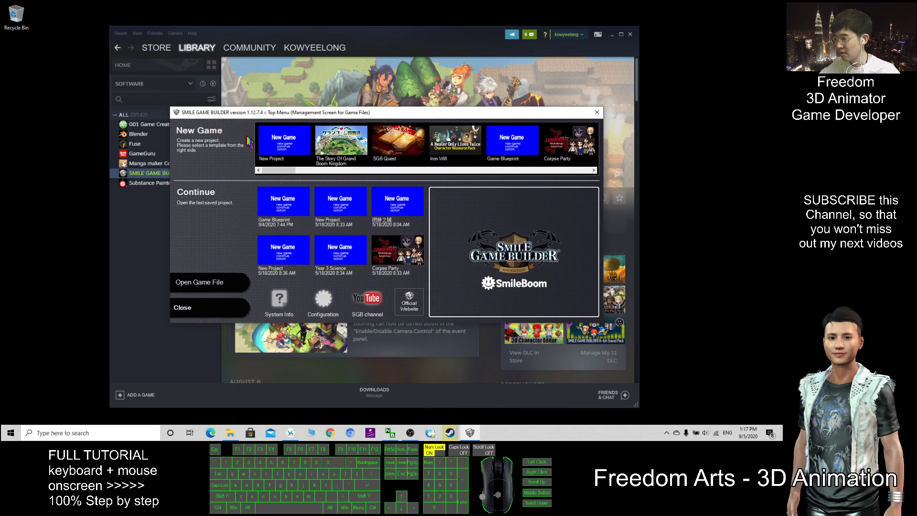
{"action": "left_click", "coordinate": [288, 144]}
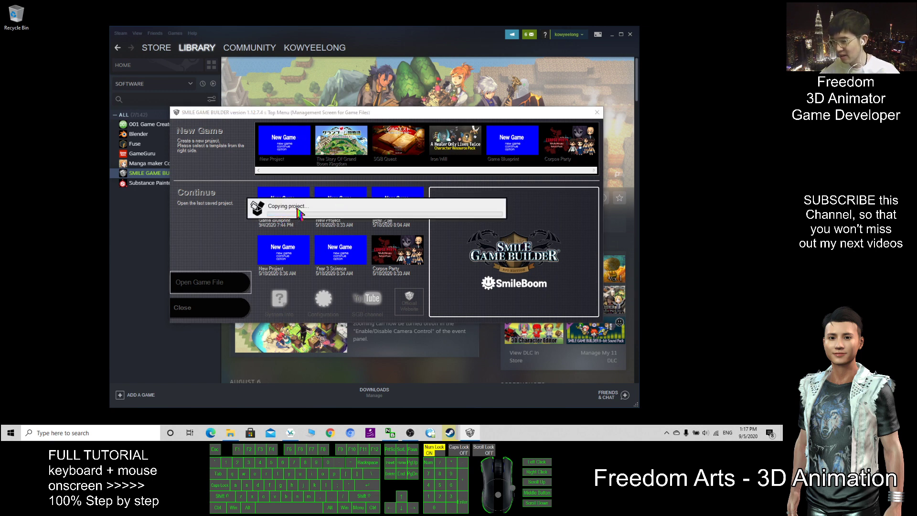
{"action": "left_click", "coordinate": [380, 115]}
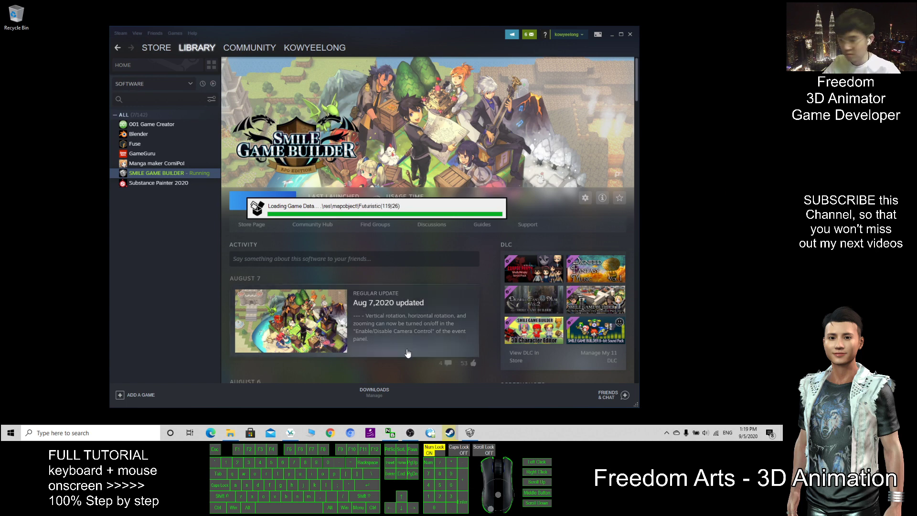
{"action": "left_click", "coordinate": [368, 428]}
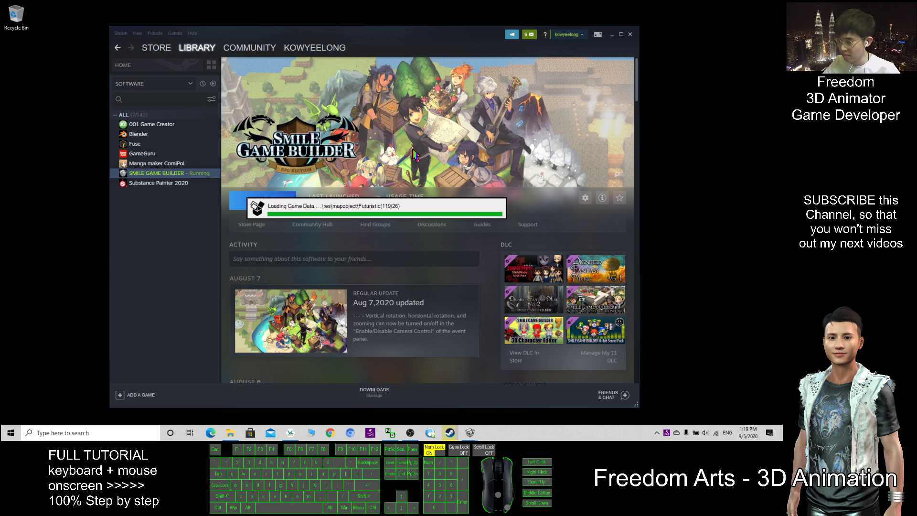
{"action": "left_click", "coordinate": [727, 187]}
{"action": "left_click", "coordinate": [727, 188]}
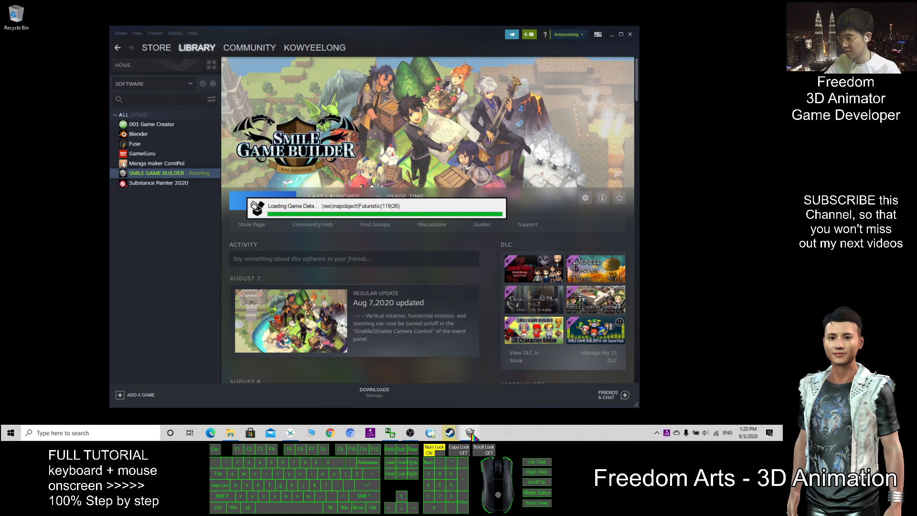
{"action": "mouse_move", "coordinate": [472, 431]}
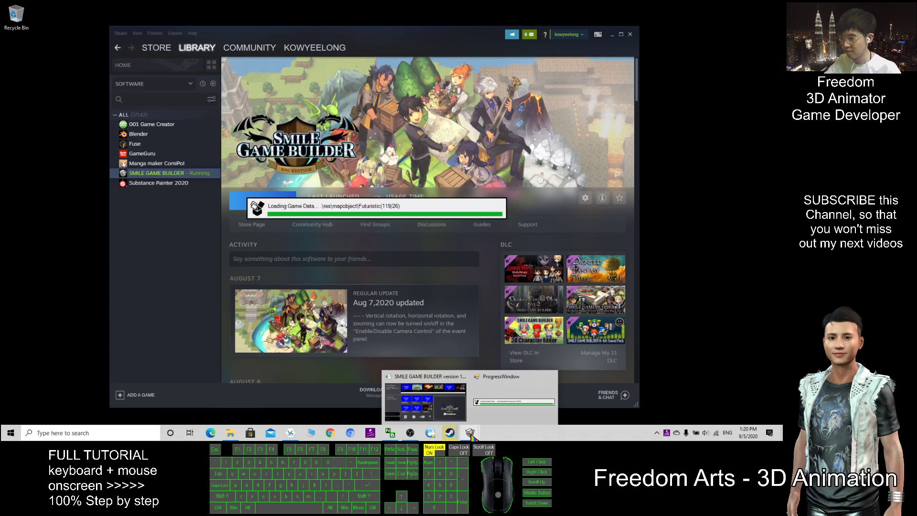
{"action": "left_click", "coordinate": [732, 342]}
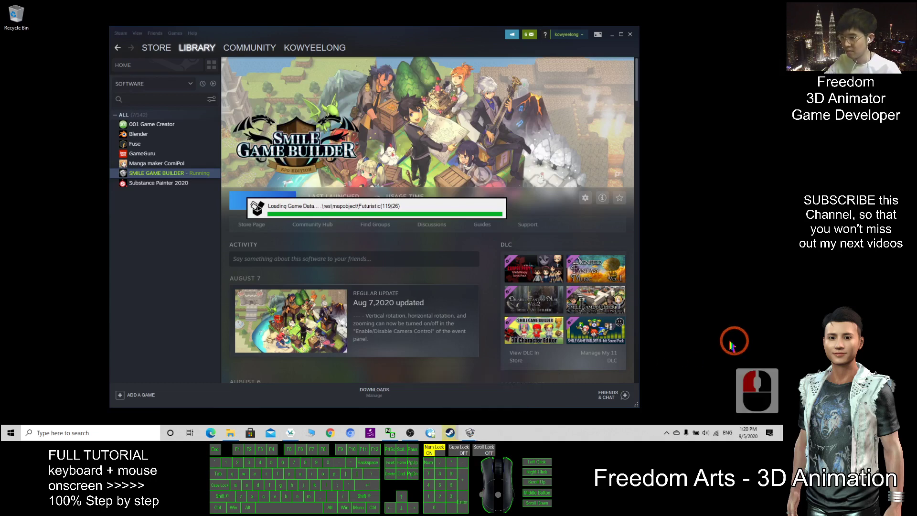
- Minimize the Steam window and maximize the new project's editor to show the whole START map
{"action": "left_click", "coordinate": [612, 35]}
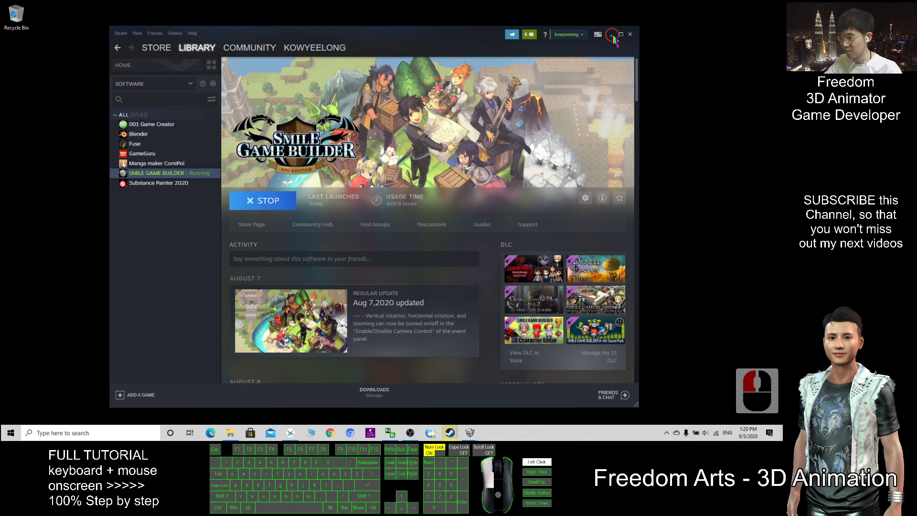
{"action": "left_click", "coordinate": [457, 44]}
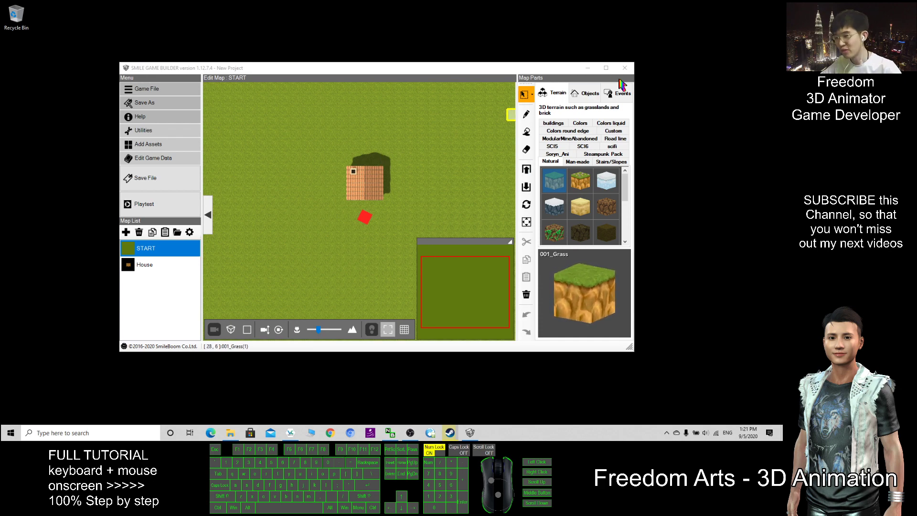
{"action": "left_click", "coordinate": [605, 69]}
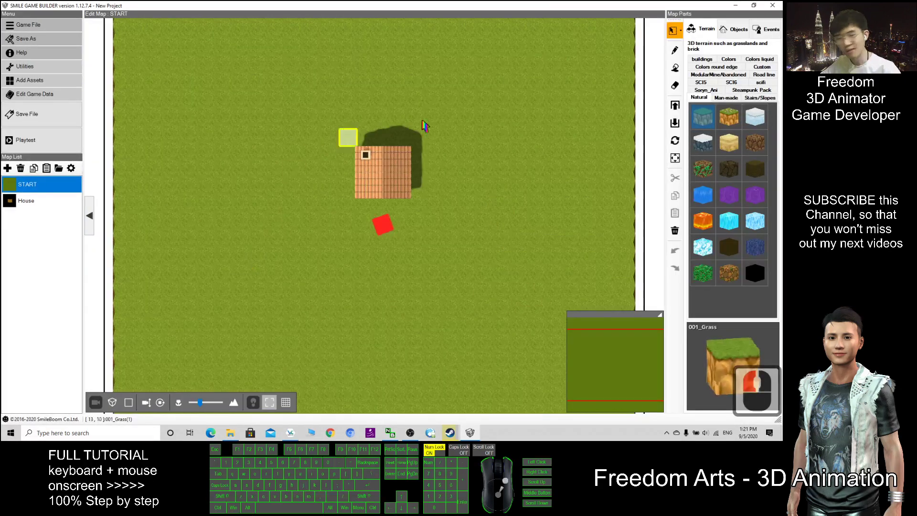
{"action": "scroll", "coordinate": [428, 274], "scroll_direction": "down", "scroll_amount": 6}
{"action": "scroll", "coordinate": [428, 275], "scroll_direction": "up", "scroll_amount": 3}
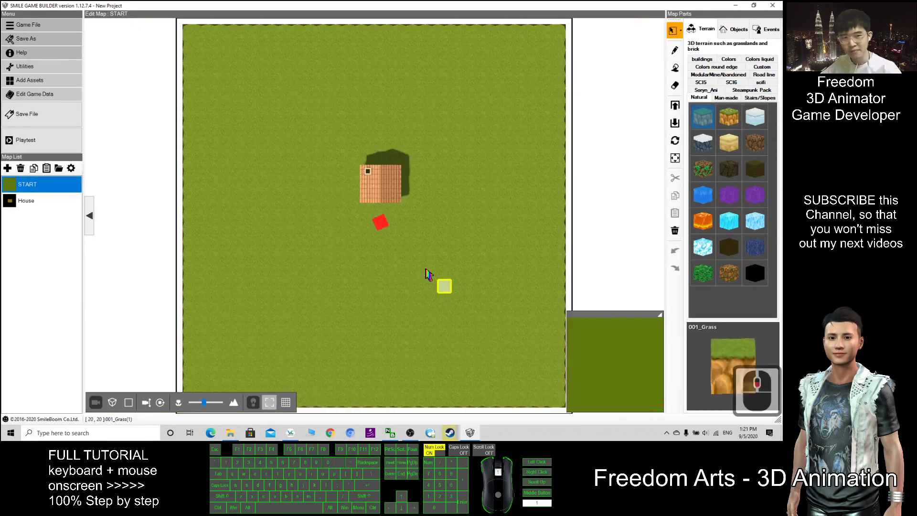
{"action": "scroll", "coordinate": [407, 262], "scroll_direction": "down", "scroll_amount": 2}
{"action": "scroll", "coordinate": [335, 277], "scroll_direction": "down", "scroll_amount": 3}
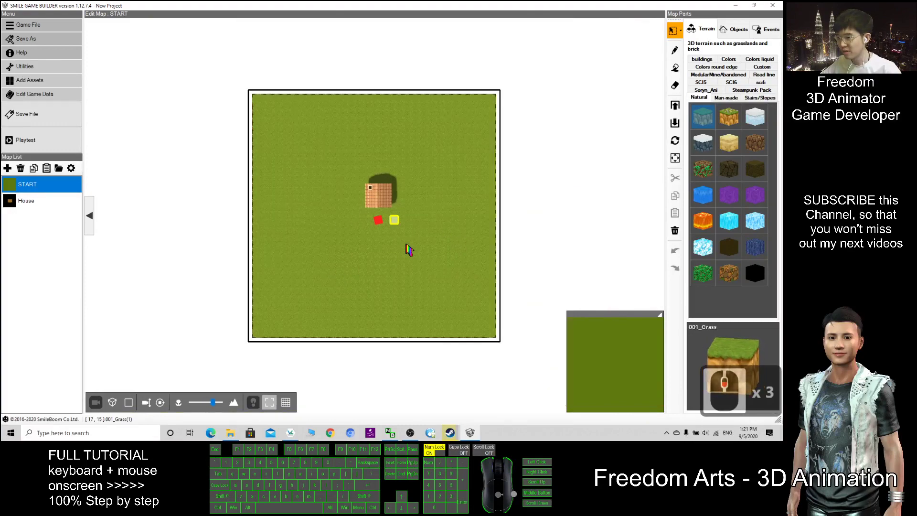
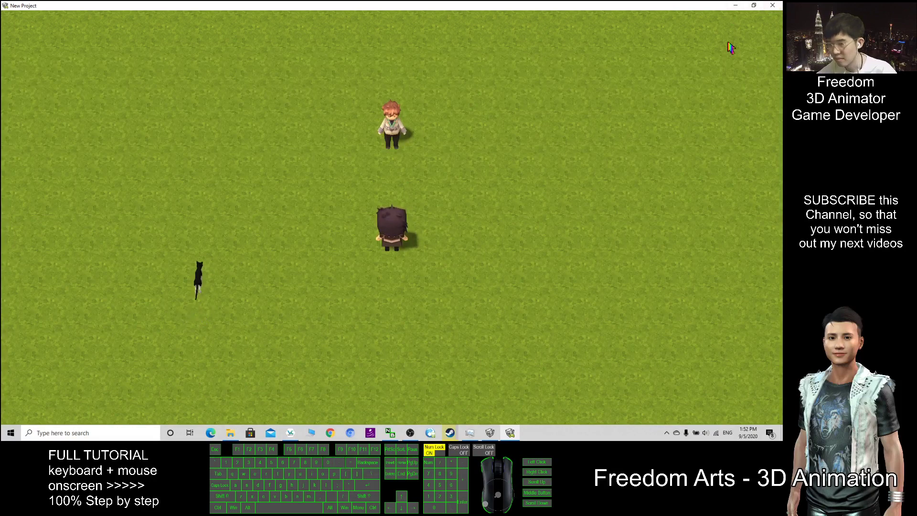
- Walk the hero around the cat in the running playtest to check its movement, and close the playtest
{"action": "key", "text": "a"}
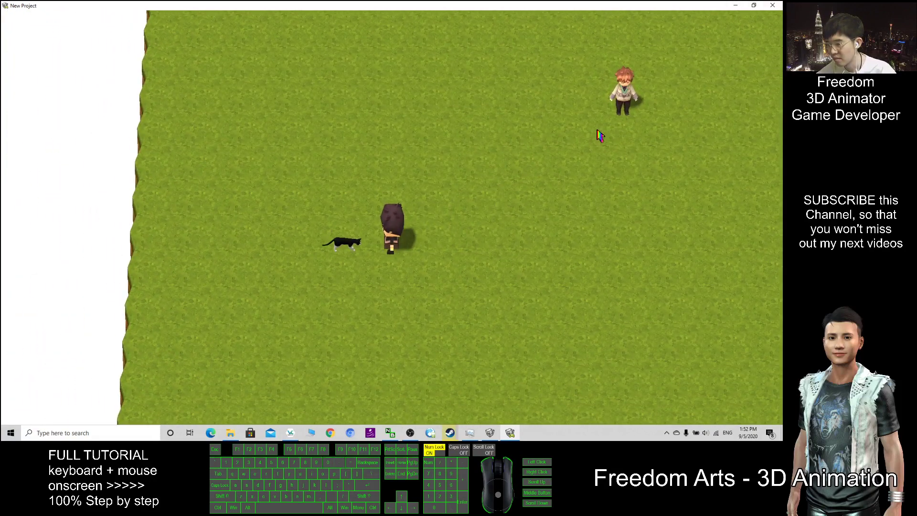
{"action": "key", "text": "s"}
{"action": "key", "text": "a"}
{"action": "key", "text": "w"}
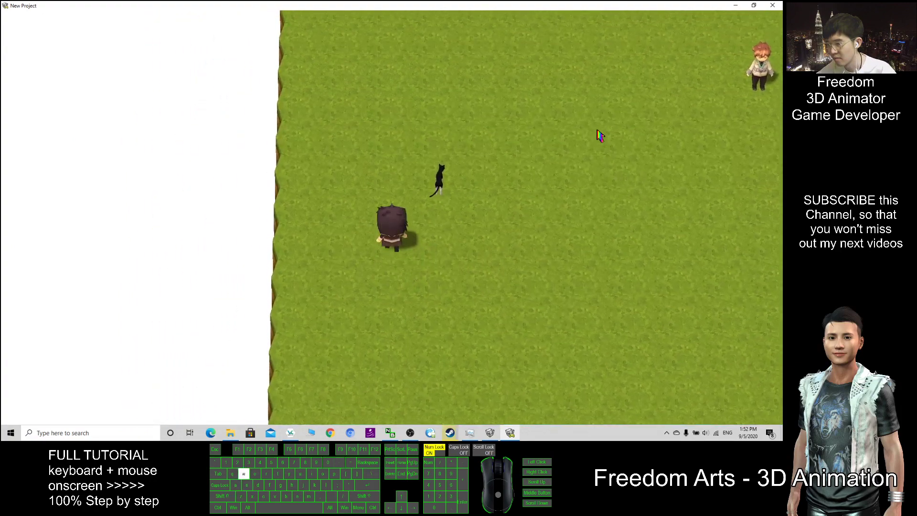
{"action": "key", "text": "d"}
{"action": "left_click", "coordinate": [600, 136]}
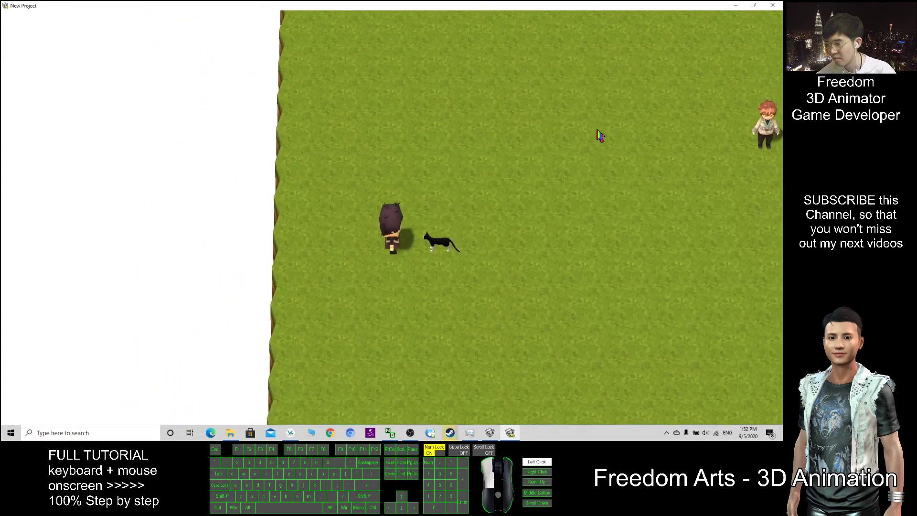
{"action": "key", "text": "s"}
{"action": "left_click", "coordinate": [657, 90]}
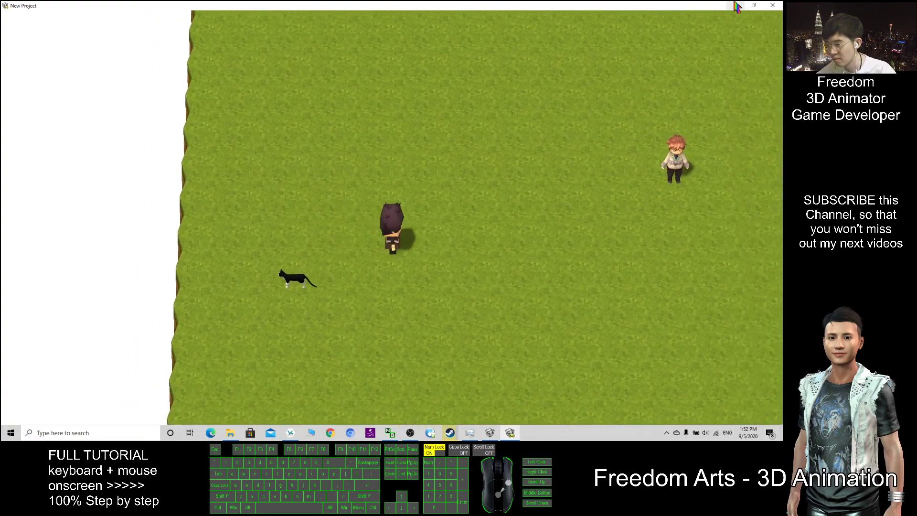
{"action": "left_click", "coordinate": [772, 5]}
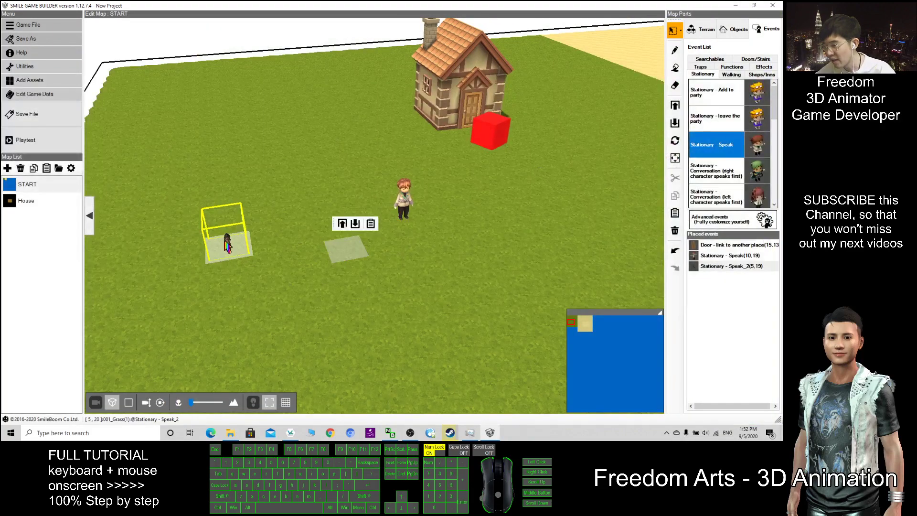
- Add a Display Message command with the text "Meow!" at the start of the cat's event and save the event
{"action": "left_click", "coordinate": [234, 211]}
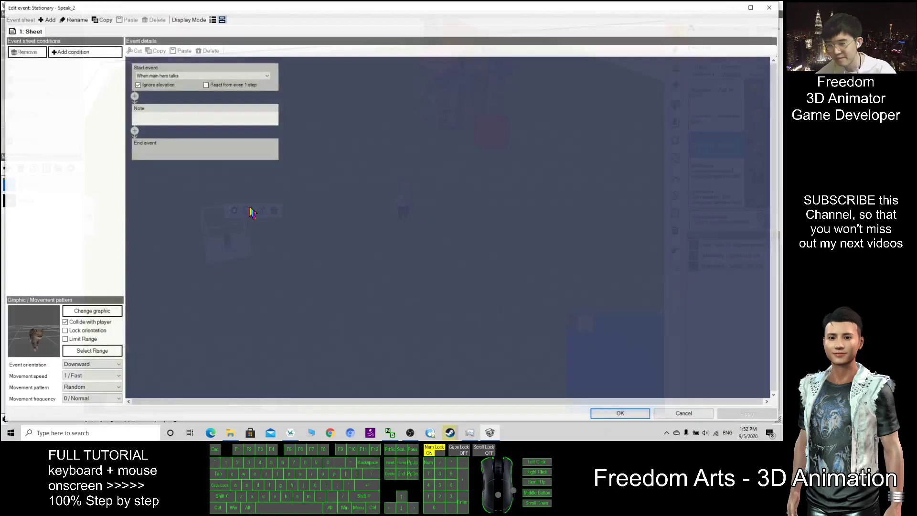
{"action": "left_click", "coordinate": [135, 97]}
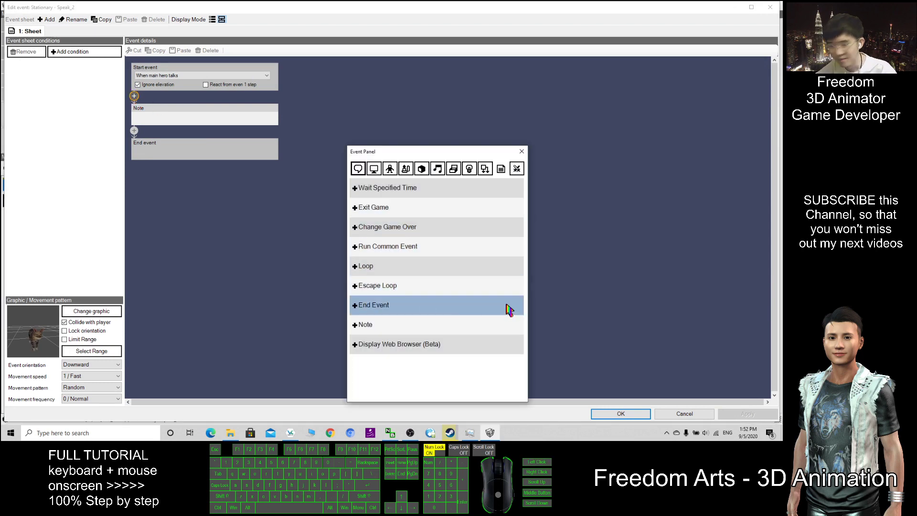
{"action": "left_click", "coordinate": [358, 169]}
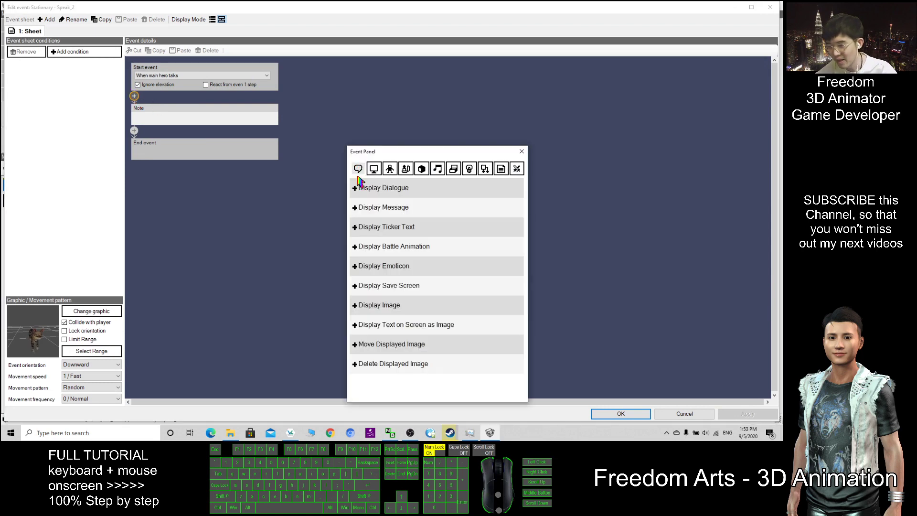
{"action": "left_click", "coordinate": [380, 208]}
{"action": "type", "text": "Meow!"}
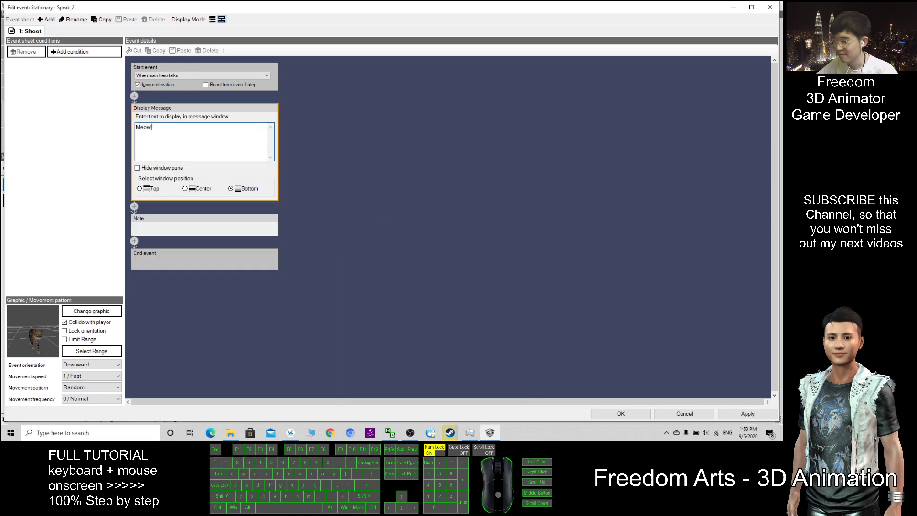
{"action": "left_click", "coordinate": [624, 413]}
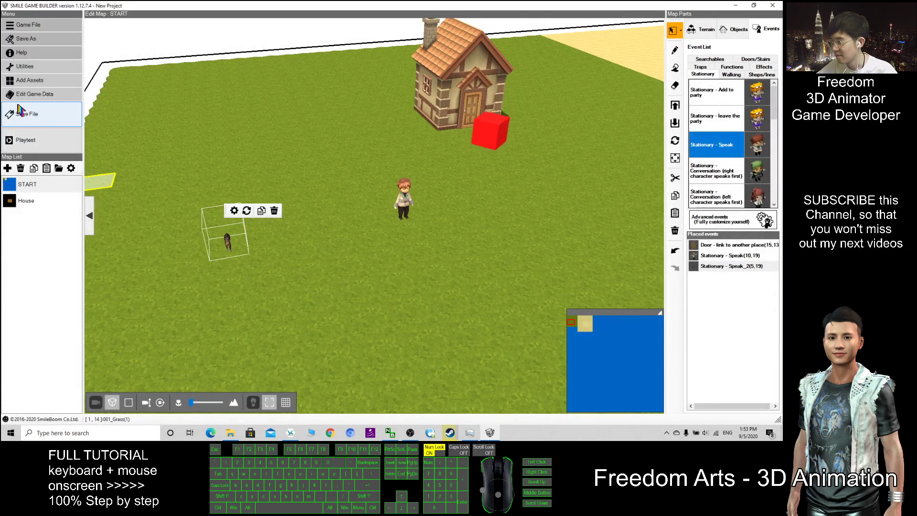
- Start a playtest of the game in a maximized window and begin moving the hero
{"action": "left_click", "coordinate": [26, 140]}
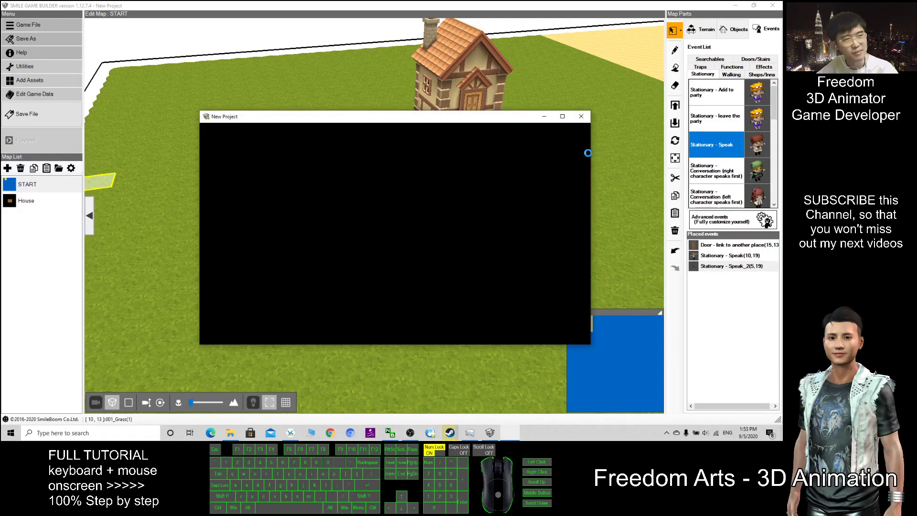
{"action": "left_click", "coordinate": [563, 117]}
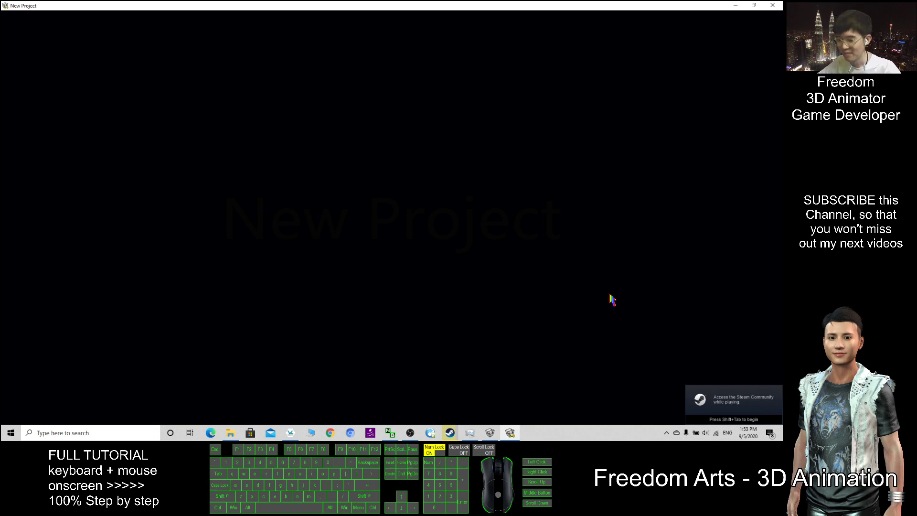
{"action": "key", "text": "w"}
{"action": "key", "text": "s"}
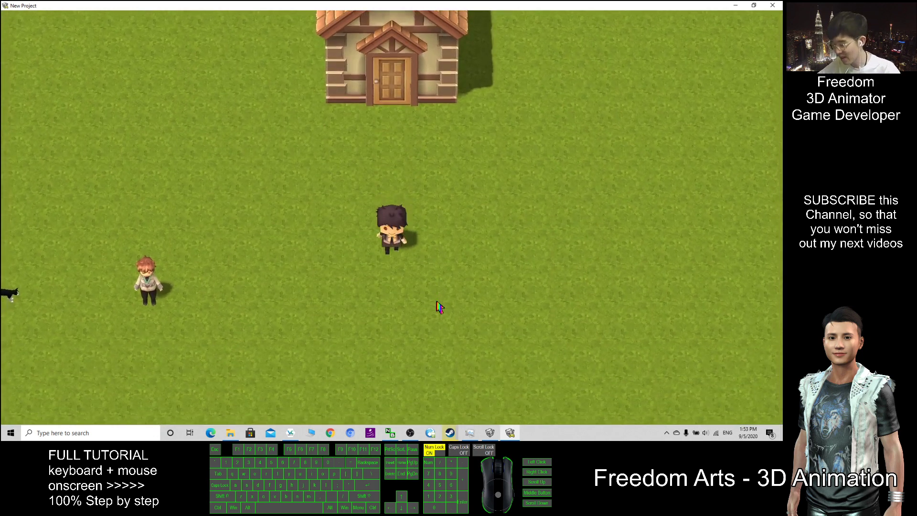
- Switch the playtest to first-person view, walk the hero past the villager to the cat and talk to it
{"action": "key", "text": "c"}
{"action": "key", "text": "w"}
{"action": "key", "text": "a"}
{"action": "key", "text": "d"}
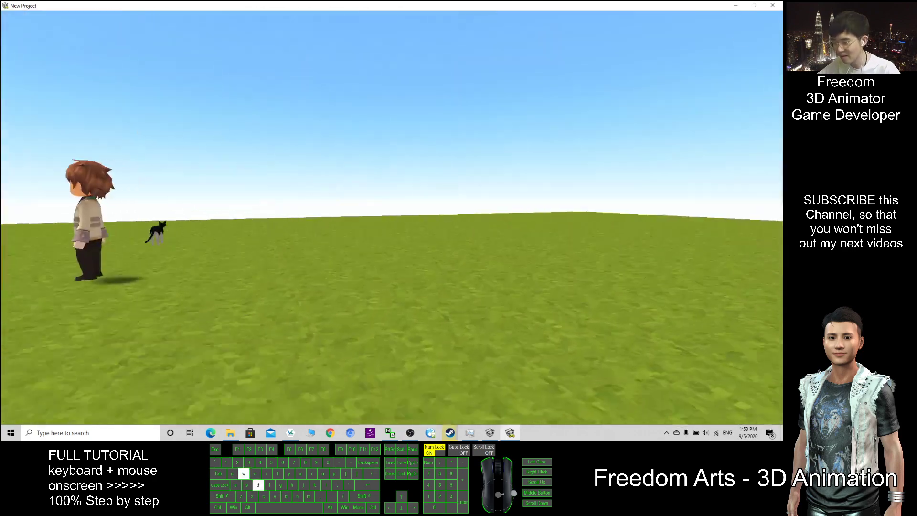
{"action": "key", "text": "w"}
{"action": "key", "text": "d"}
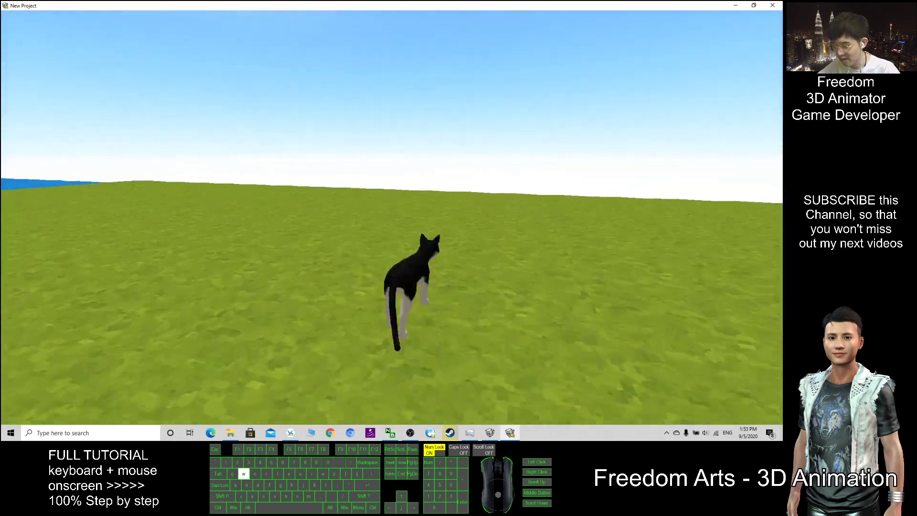
{"action": "key", "text": "w"}
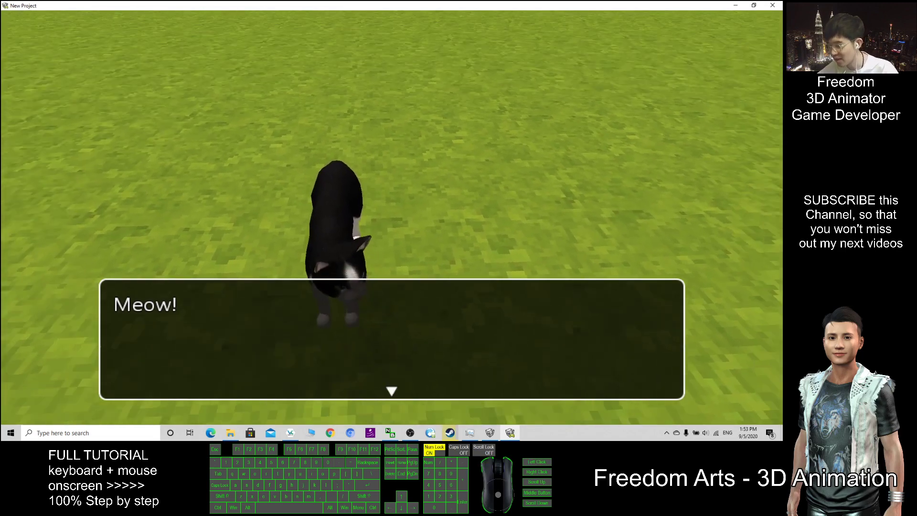
- Dismiss the cat's message, follow the cat to talk to it again, and dismiss the repeated message
{"action": "key", "text": "space"}
{"action": "key", "text": "s"}
{"action": "key", "text": "w"}
{"action": "key", "text": "d"}
{"action": "key", "text": "s"}
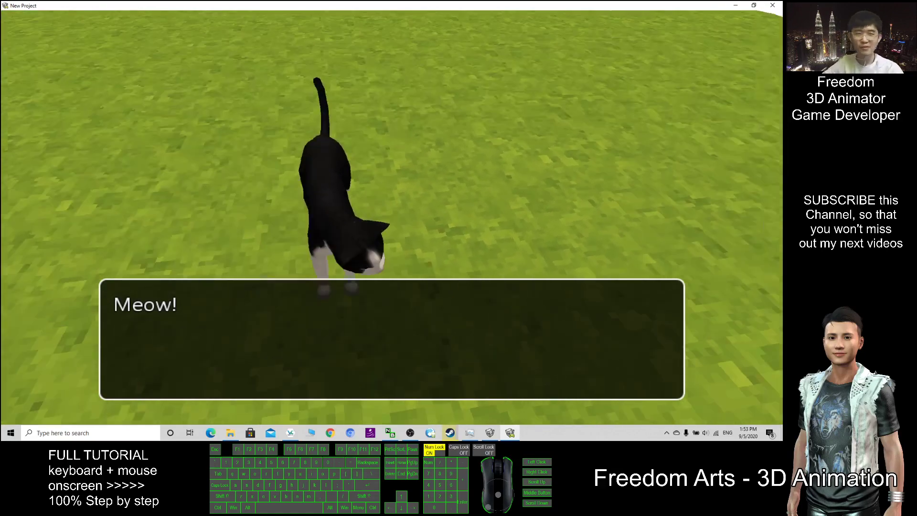
{"action": "key", "text": "Return"}
{"action": "key", "text": "s"}
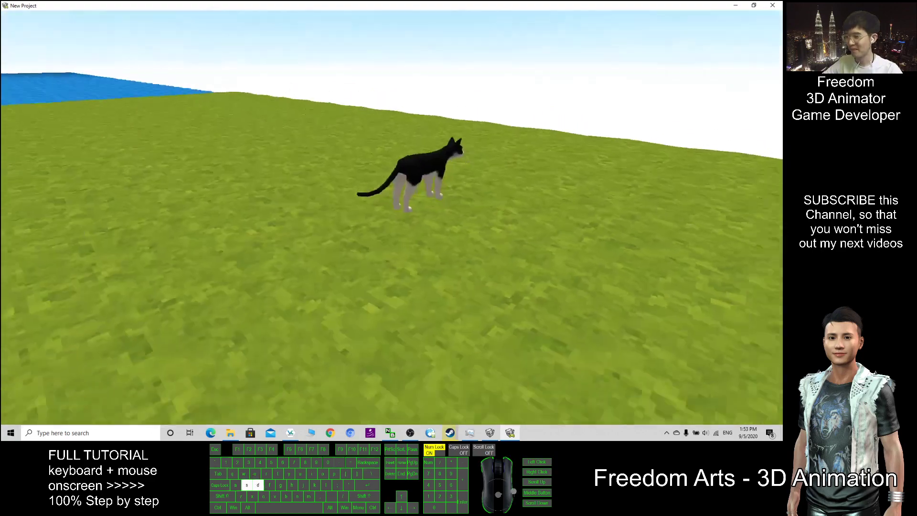
- Walk the hero back toward the villager, return to the overhead view and close the playtest
{"action": "key", "text": "w"}
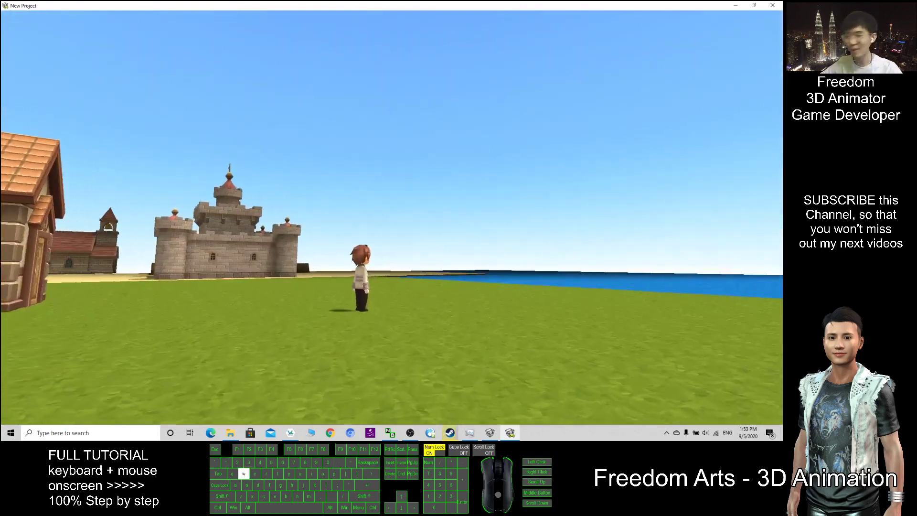
{"action": "key", "text": "c"}
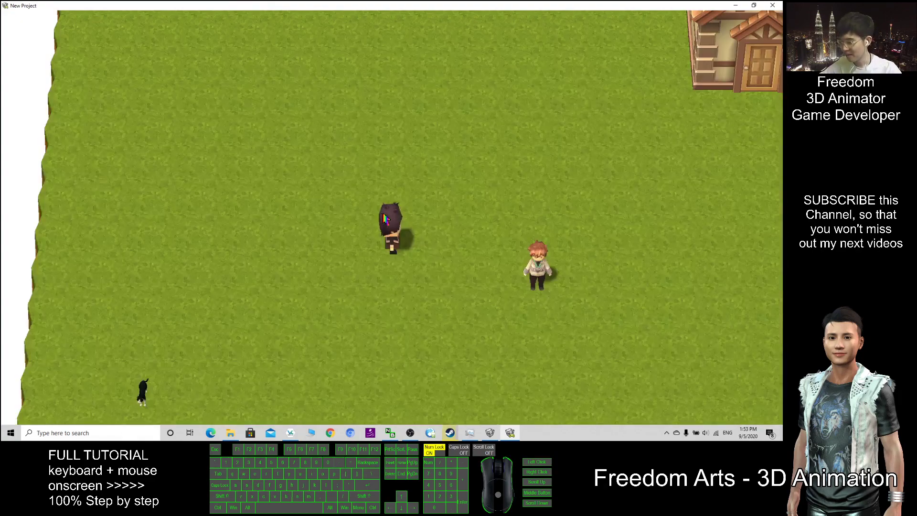
{"action": "left_click", "coordinate": [773, 6]}
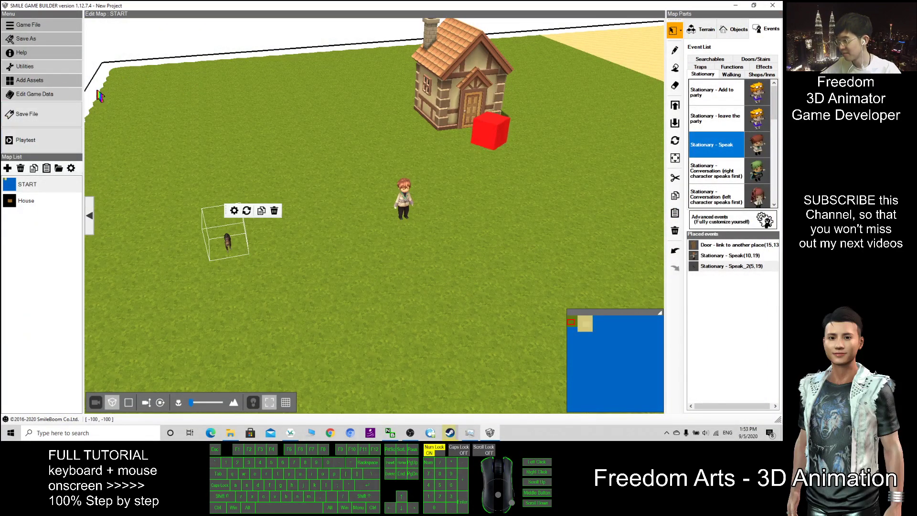
- In the game data, change the map graphic of the character Sion to the 3D model A_Heroine03B
{"action": "left_click", "coordinate": [33, 94]}
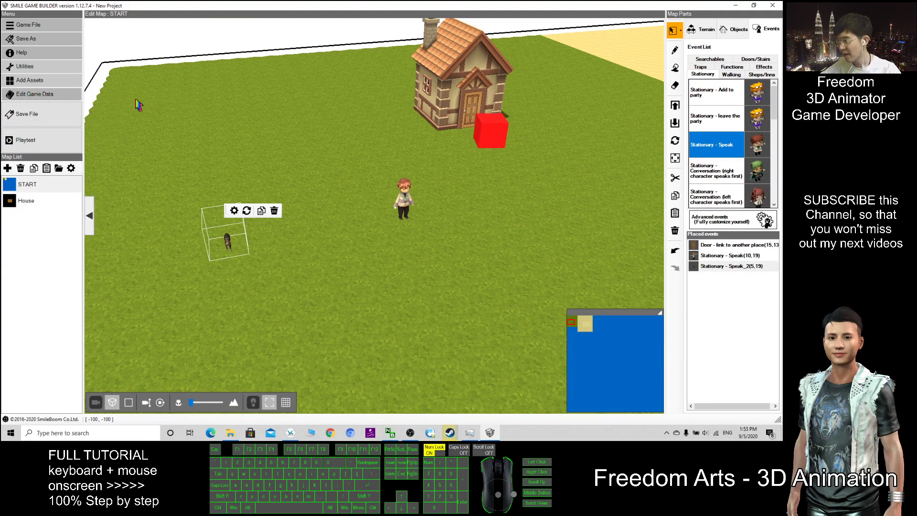
{"action": "left_click_drag", "start_coordinate": [350, 92], "coordinate": [406, 129]}
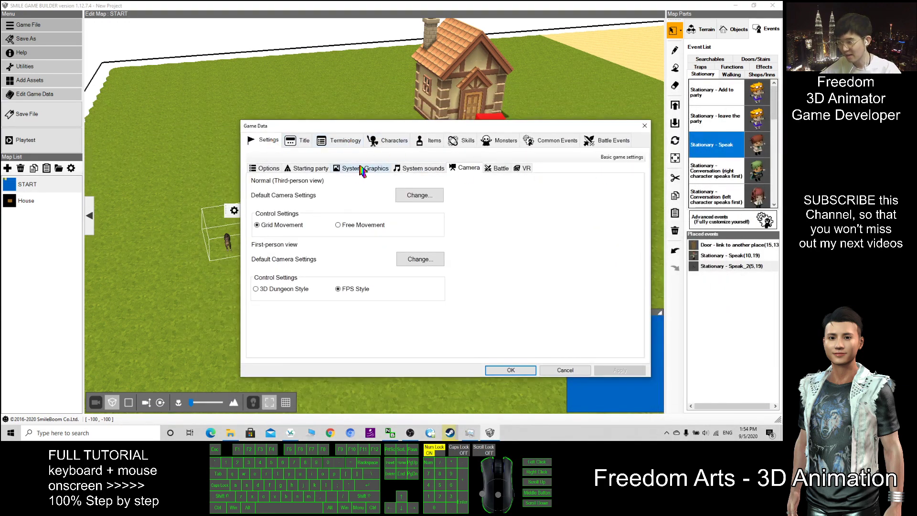
{"action": "left_click", "coordinate": [392, 141]}
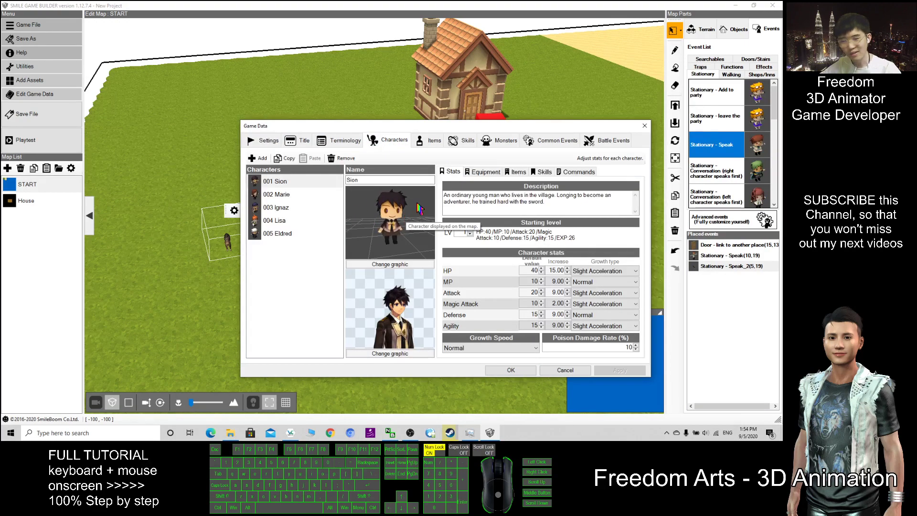
{"action": "left_click", "coordinate": [387, 265]}
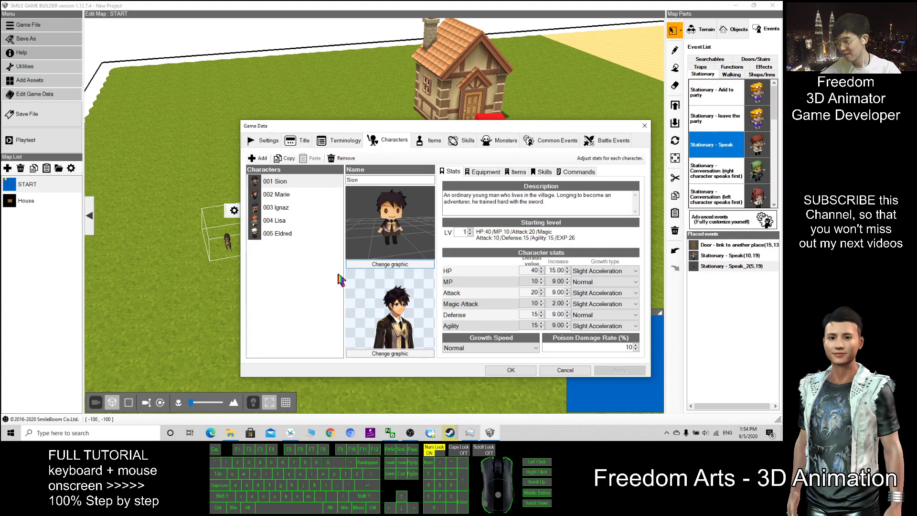
{"action": "scroll", "coordinate": [374, 261], "scroll_direction": "down", "scroll_amount": 3}
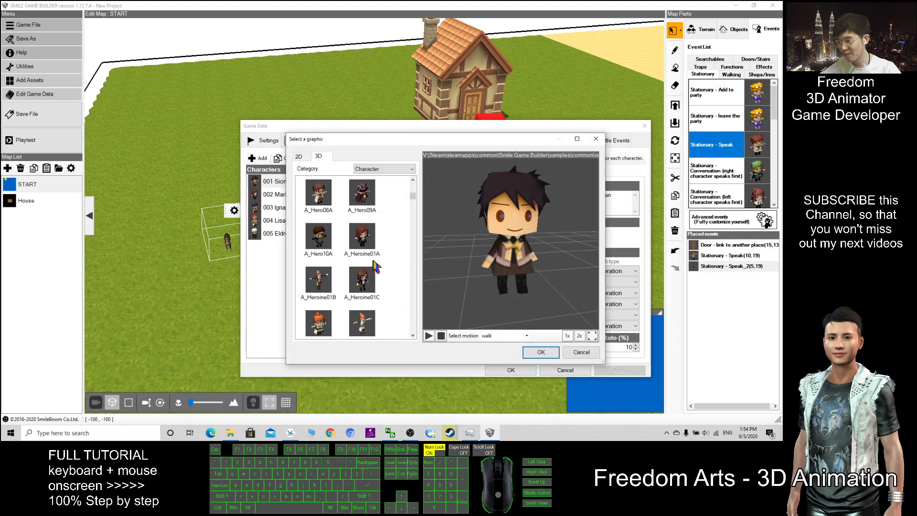
{"action": "scroll", "coordinate": [408, 276], "scroll_direction": "down", "scroll_amount": 3}
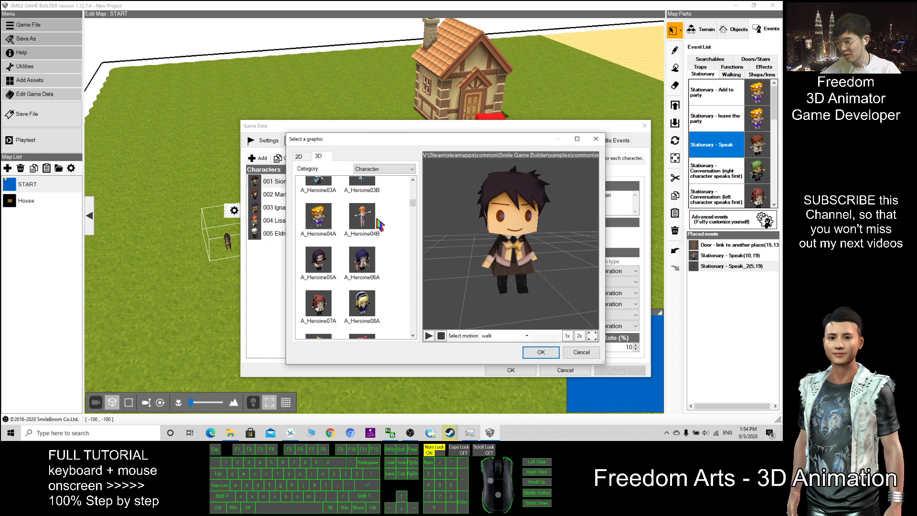
{"action": "left_click", "coordinate": [363, 217]}
{"action": "scroll", "coordinate": [358, 235], "scroll_direction": "up", "scroll_amount": 3}
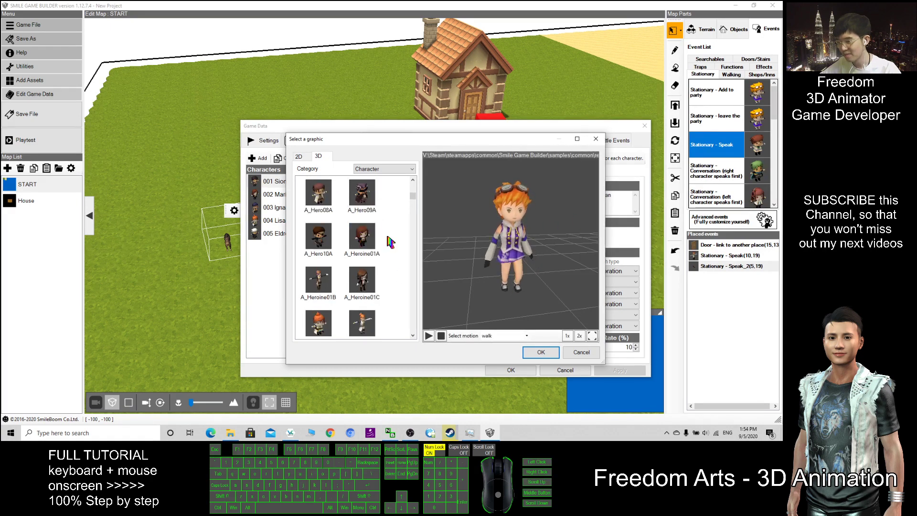
{"action": "scroll", "coordinate": [389, 242], "scroll_direction": "up", "scroll_amount": 3}
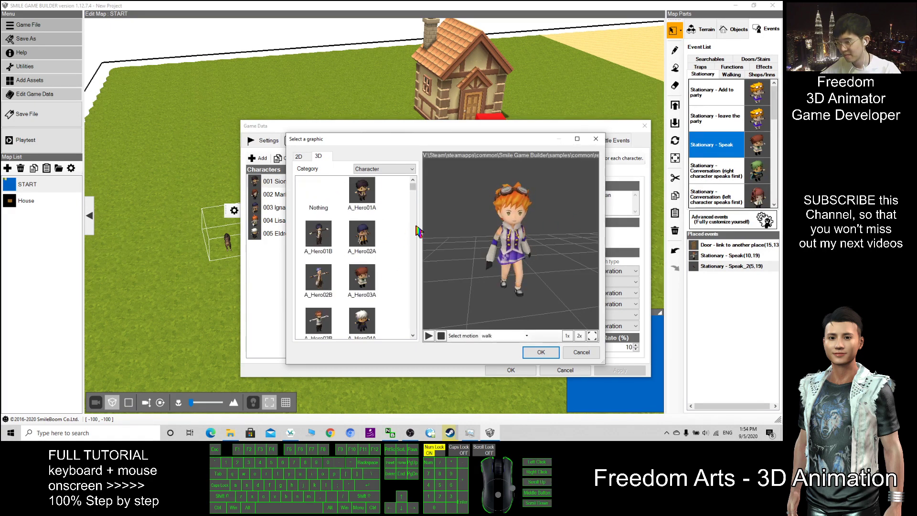
{"action": "scroll", "coordinate": [395, 238], "scroll_direction": "down", "scroll_amount": 4}
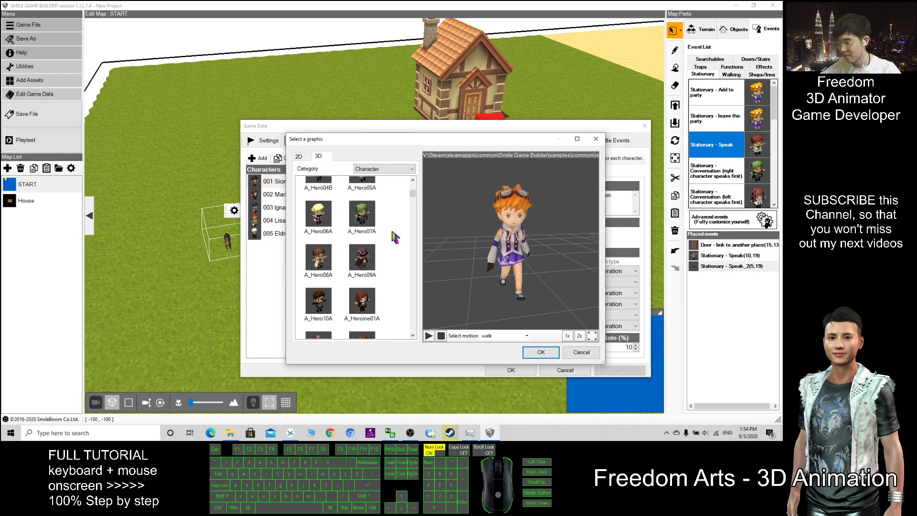
{"action": "scroll", "coordinate": [395, 237], "scroll_direction": "down", "scroll_amount": 3}
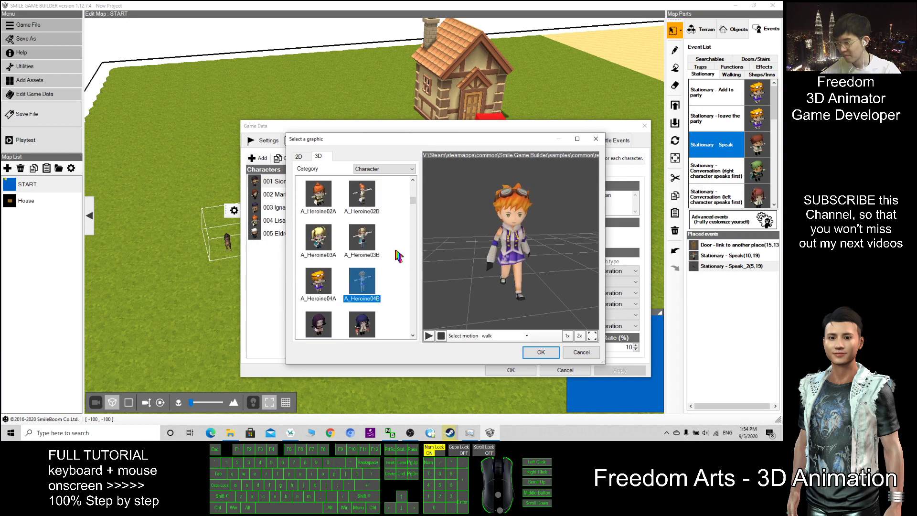
{"action": "left_click", "coordinate": [373, 243]}
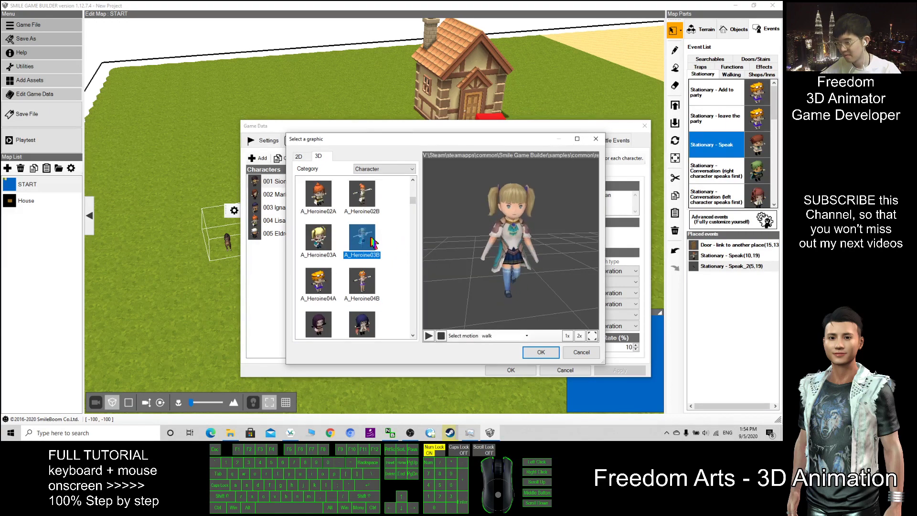
{"action": "left_click", "coordinate": [549, 353]}
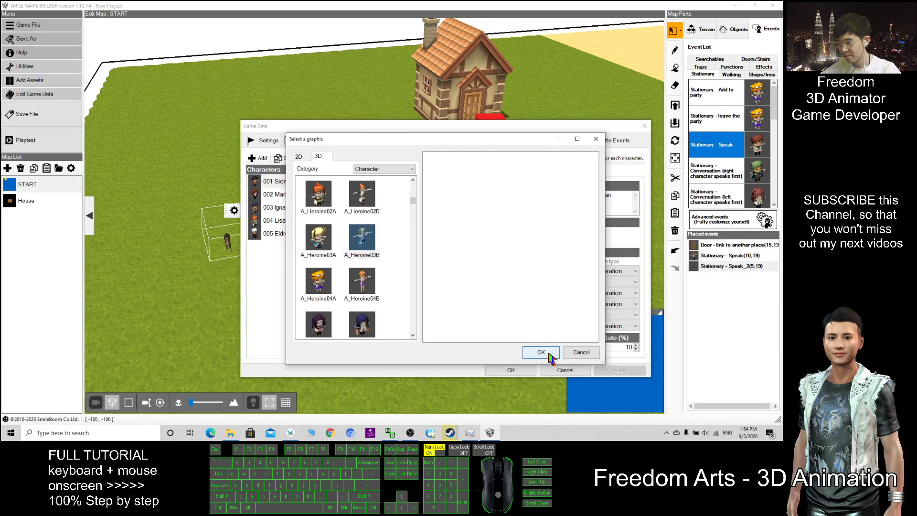
- Change Sion's portrait image to A_Heroine03 and apply the game data changes
{"action": "left_click", "coordinate": [397, 354]}
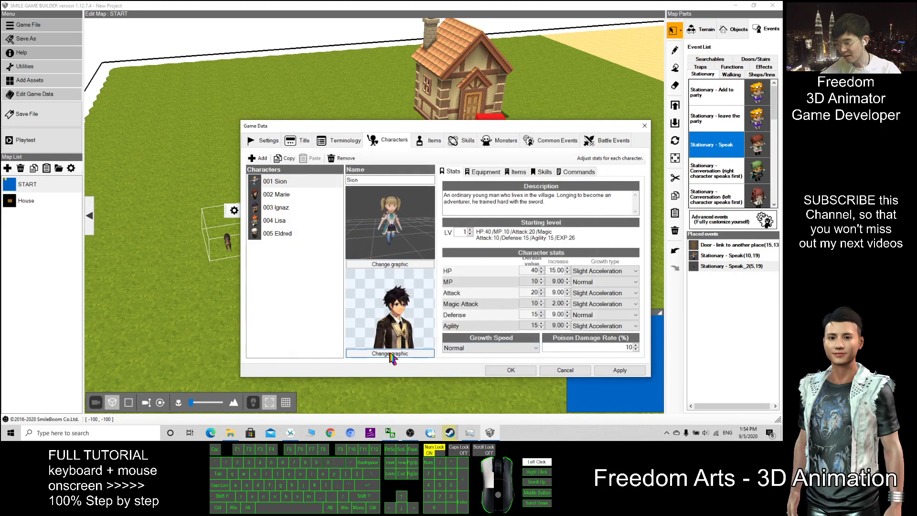
{"action": "scroll", "coordinate": [363, 243], "scroll_direction": "down", "scroll_amount": 5}
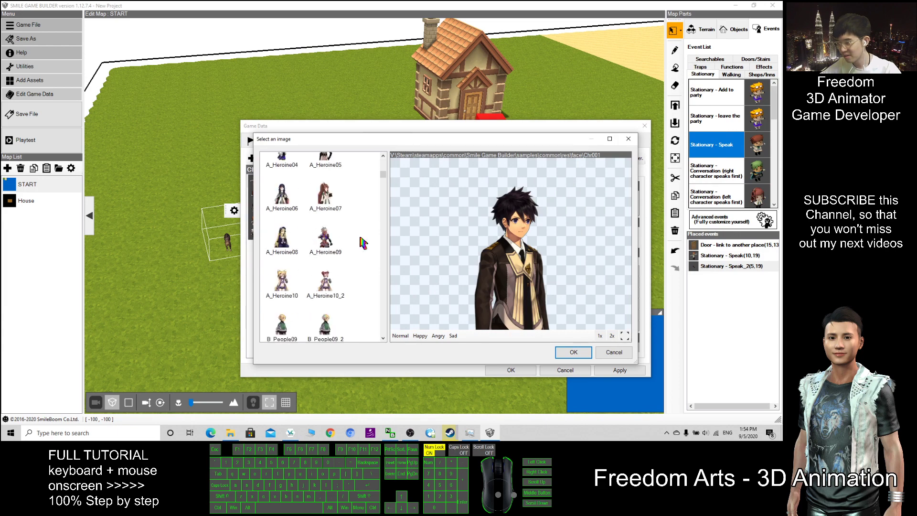
{"action": "left_click", "coordinate": [325, 195]}
{"action": "left_click_drag", "start_coordinate": [408, 143], "coordinate": [599, 213]}
{"action": "left_click", "coordinate": [343, 272]}
{"action": "scroll", "coordinate": [508, 323], "scroll_direction": "up", "scroll_amount": 2}
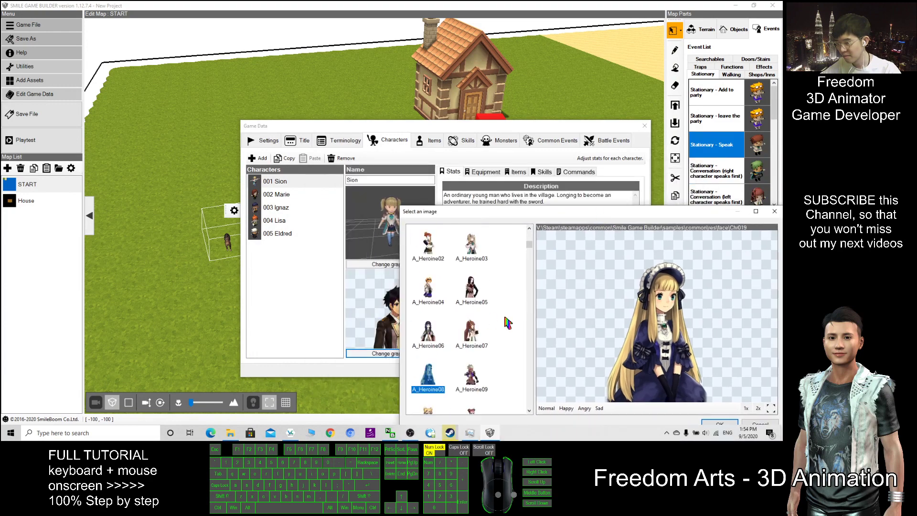
{"action": "left_click", "coordinate": [472, 246]}
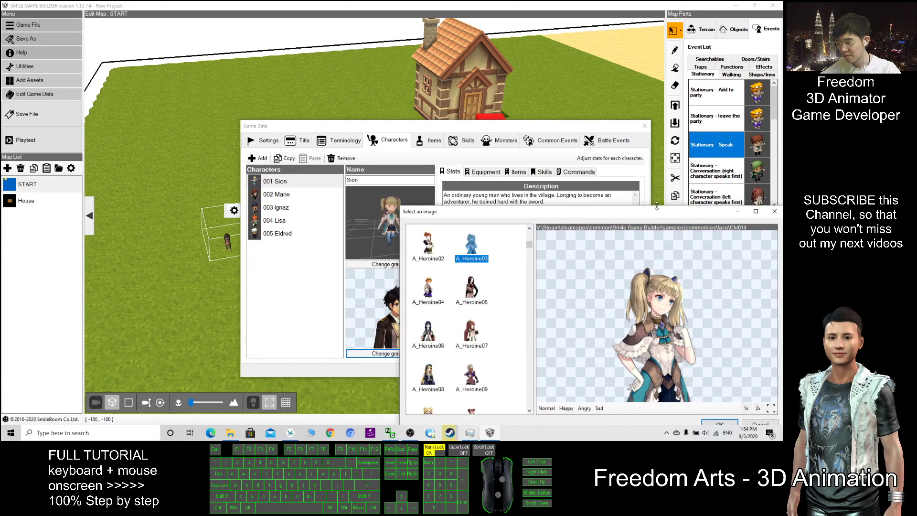
{"action": "left_click_drag", "start_coordinate": [657, 206], "coordinate": [224, 132]}
{"action": "left_click", "coordinate": [276, 354]}
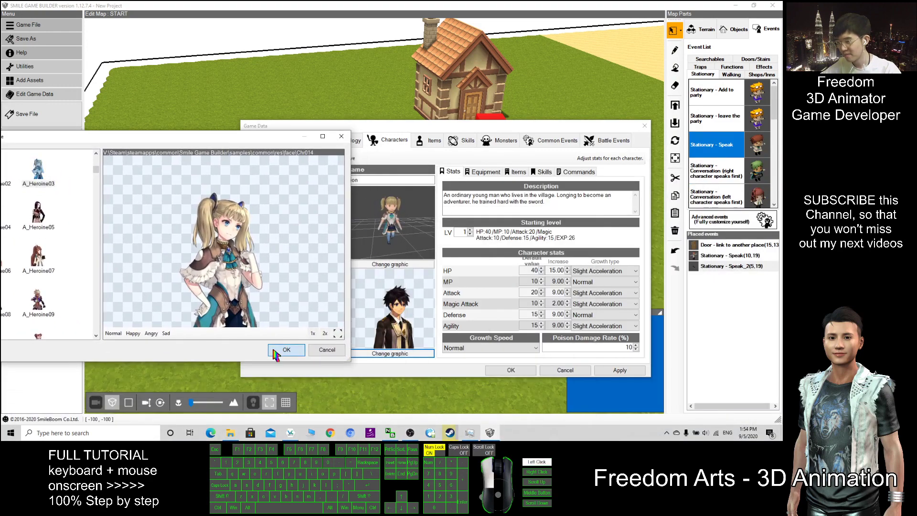
{"action": "left_click", "coordinate": [511, 369]}
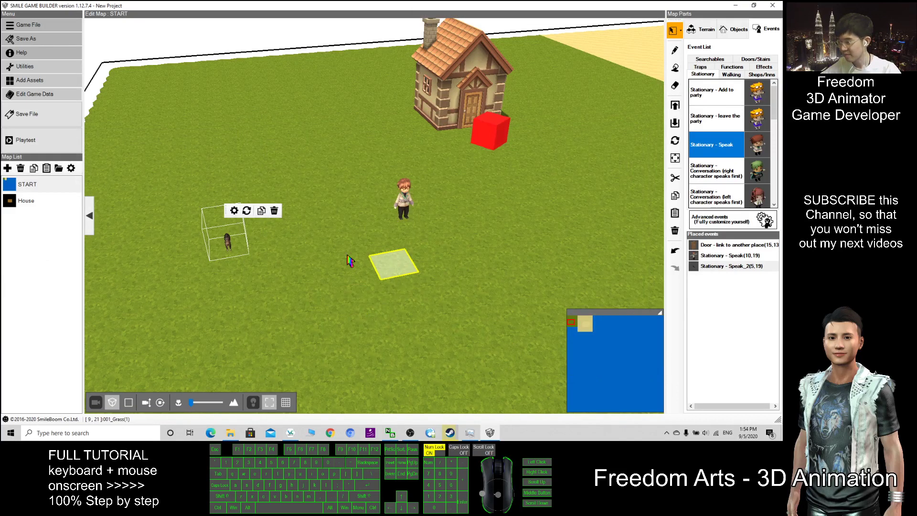
- Playtest a new game in a maximized window and walk the hero around the grass in front of the house
{"action": "left_click", "coordinate": [430, 258]}
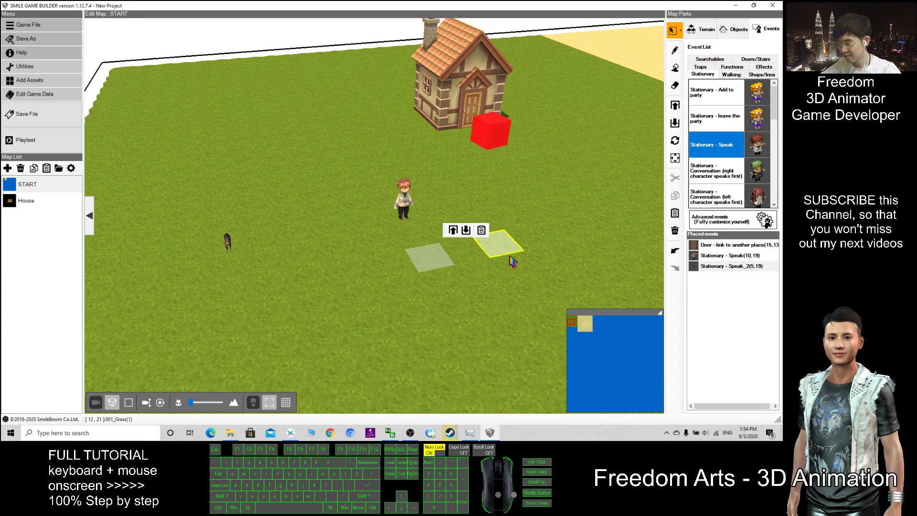
{"action": "left_click", "coordinate": [35, 144]}
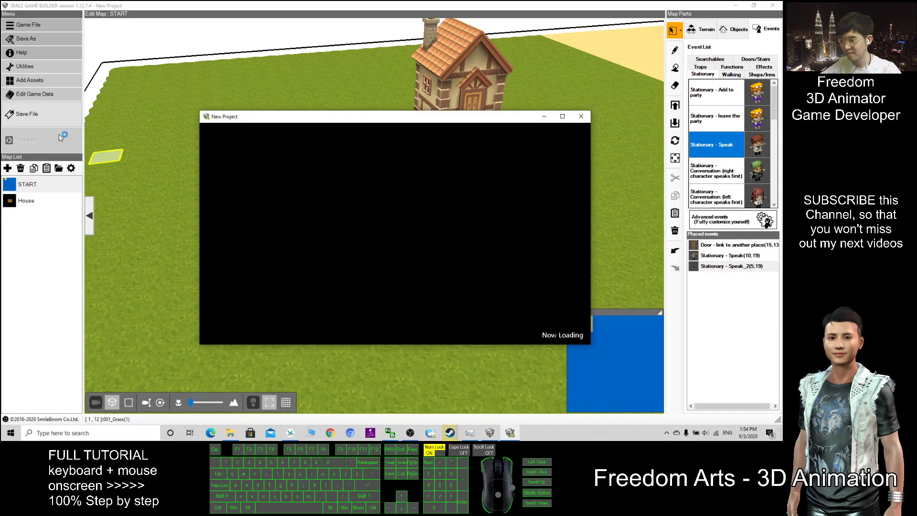
{"action": "key", "text": "s"}
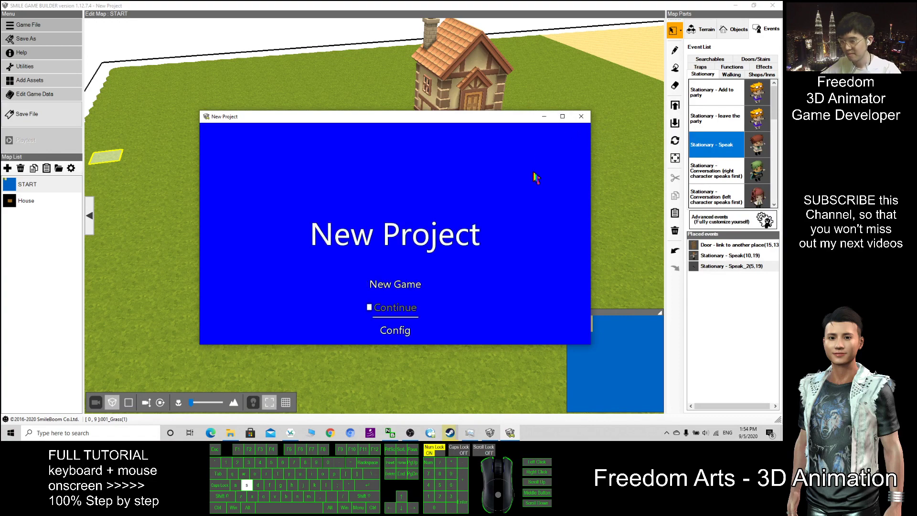
{"action": "key", "text": "Return"}
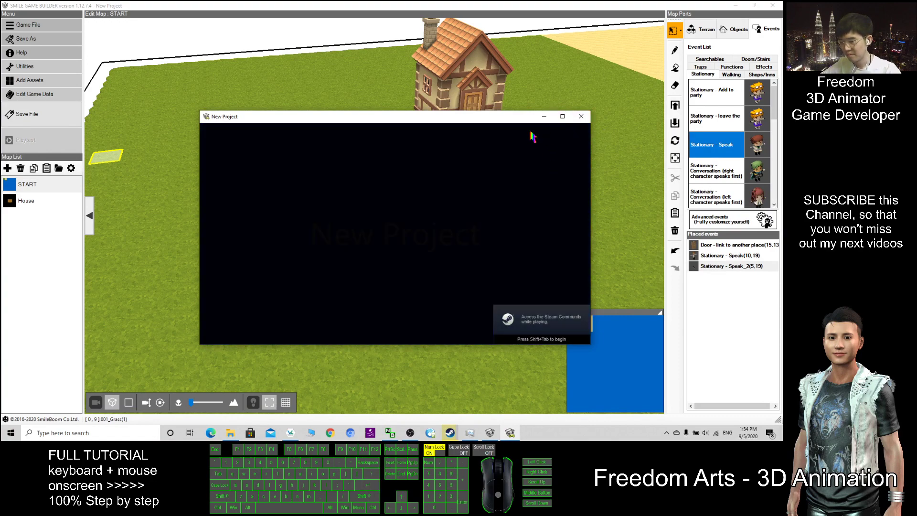
{"action": "left_click", "coordinate": [563, 116]}
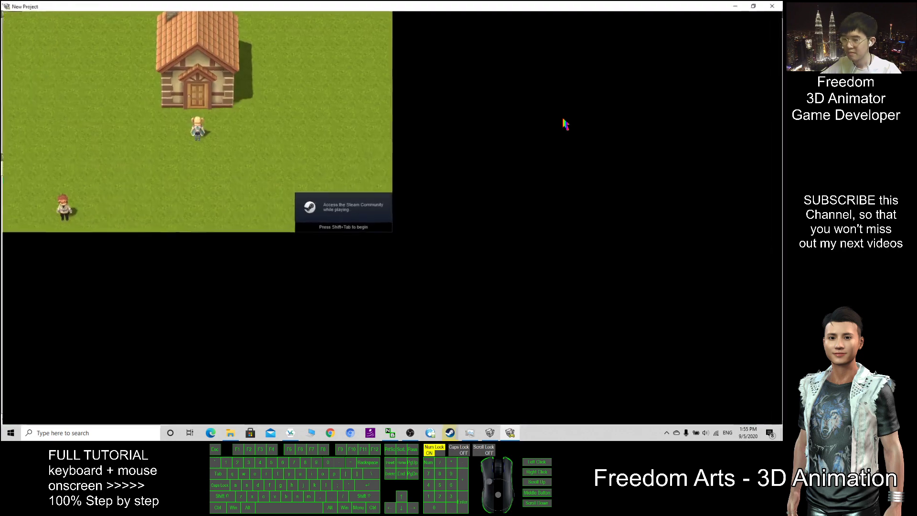
{"action": "key", "text": "s"}
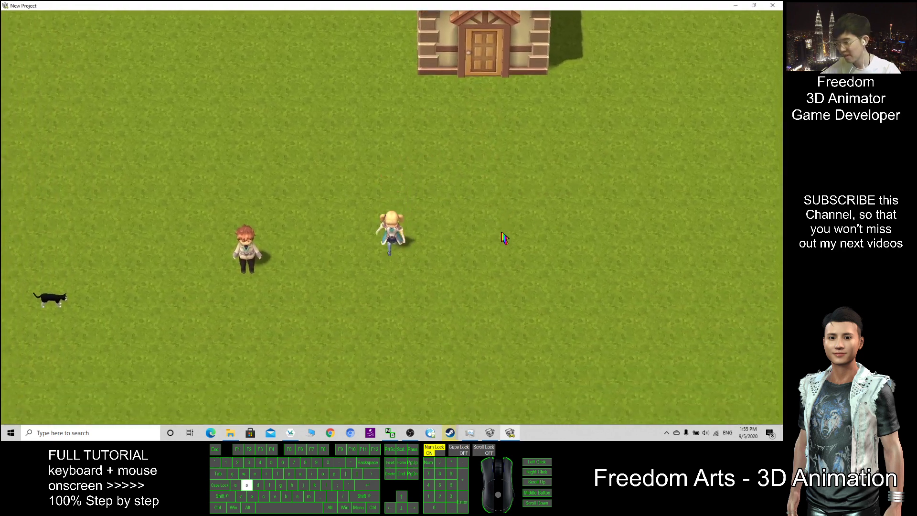
{"action": "key", "text": "d"}
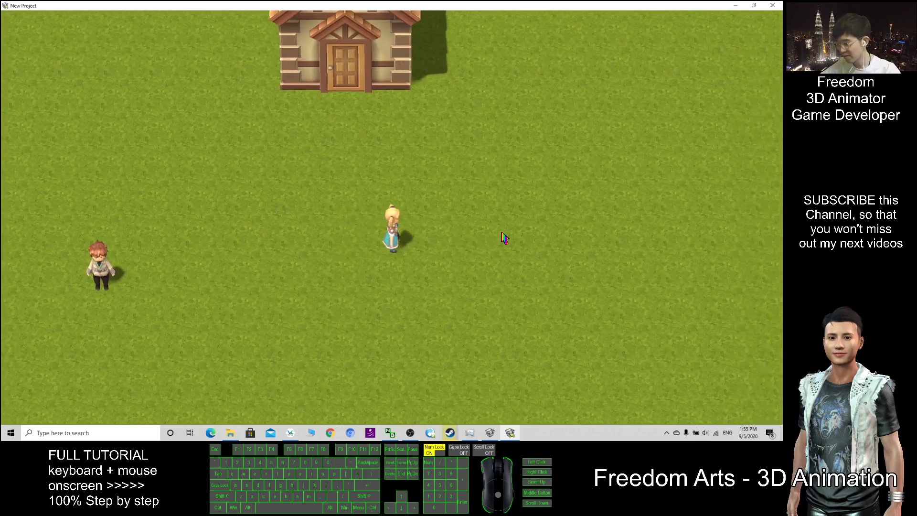
{"action": "key", "text": "w"}
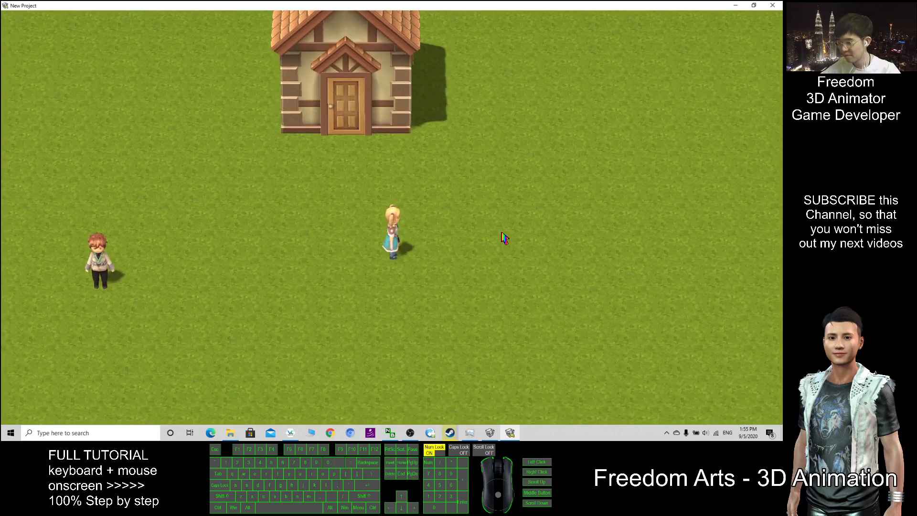
- Explore the sand area in first-person view, walking past the raised ground and along the castle wall toward the sea
{"action": "key", "text": "a"}
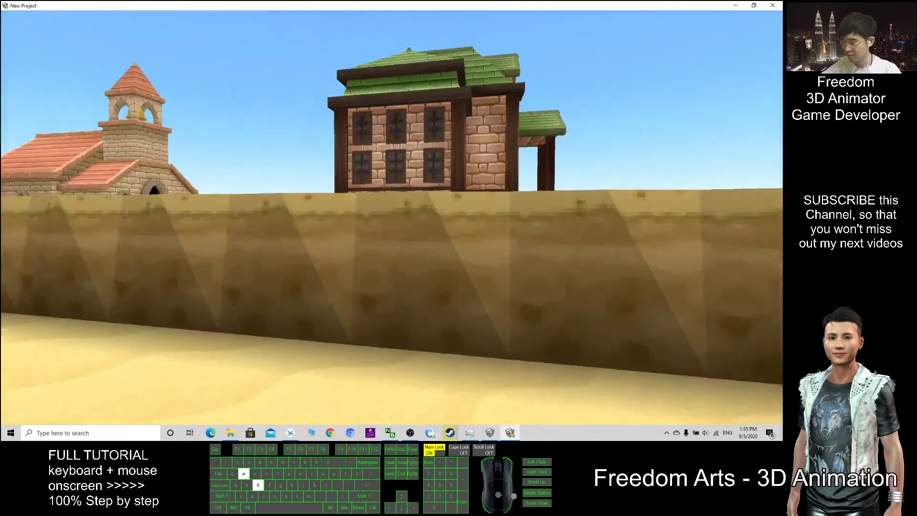
{"action": "key", "text": "a"}
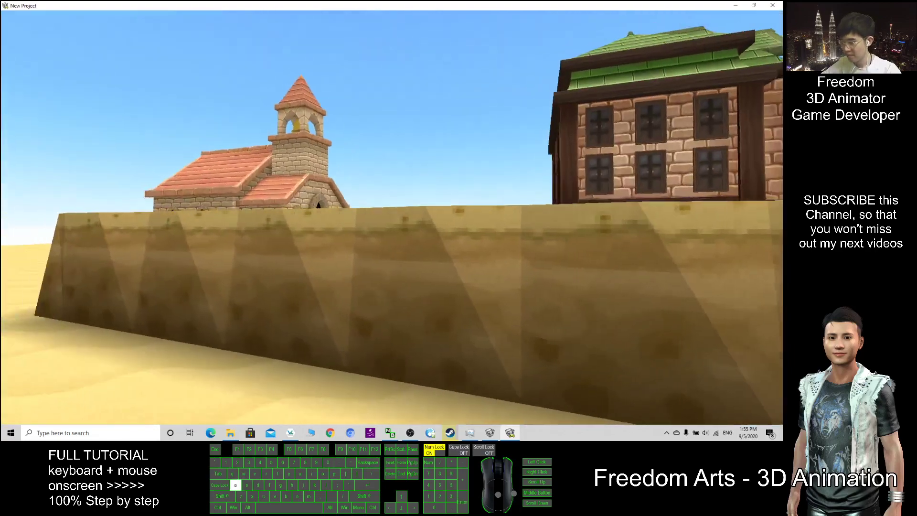
{"action": "key", "text": "w"}
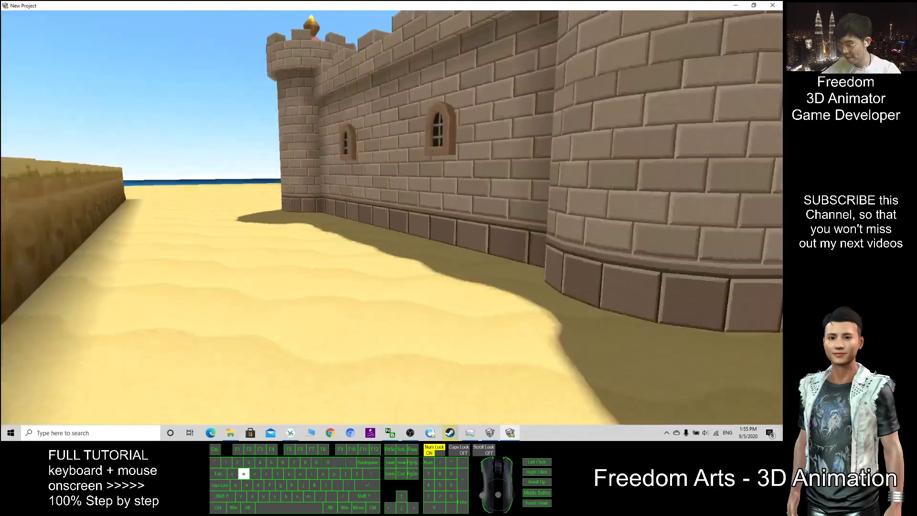
{"action": "key", "text": "w"}
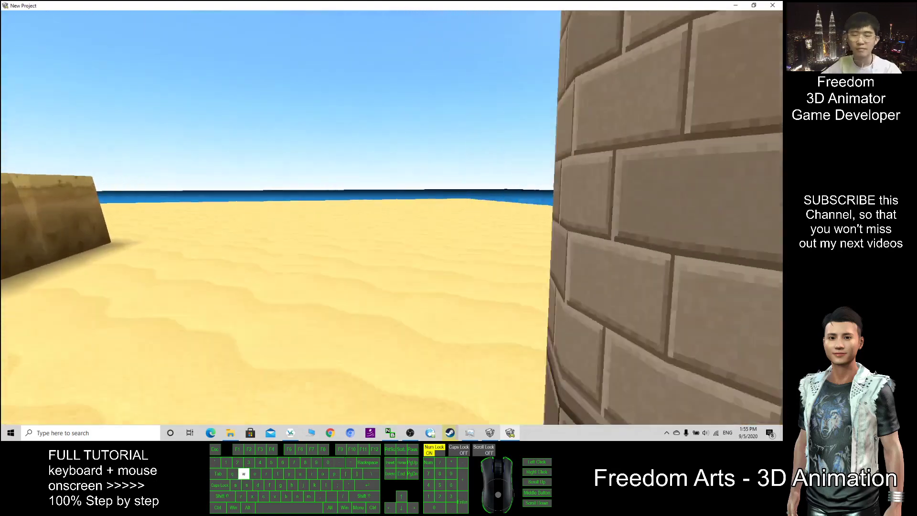
{"action": "key", "text": "a"}
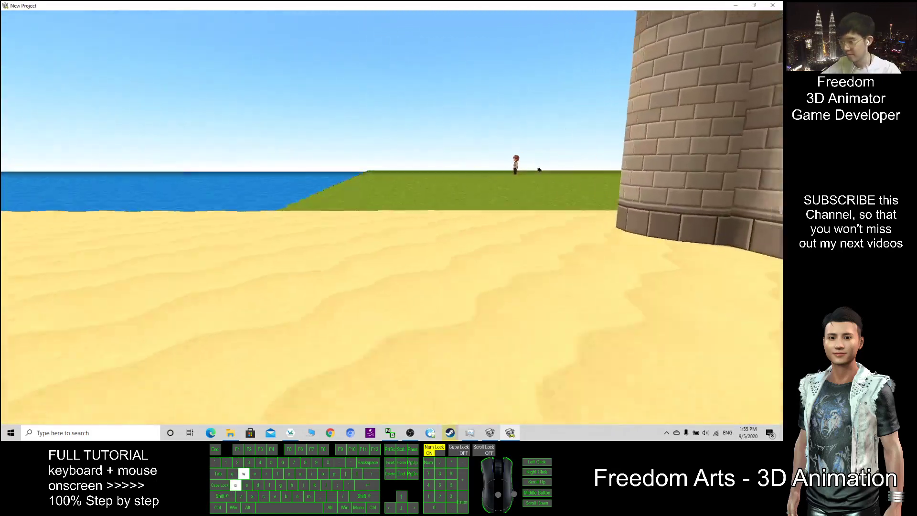
- Close the playtest and save the project
{"action": "key", "text": "alt+F4"}
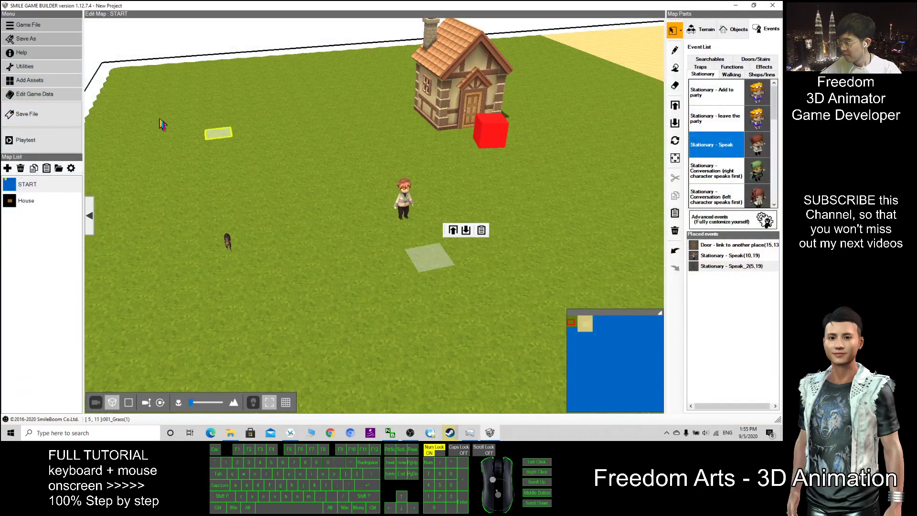
{"action": "key", "text": "ctrl+s"}
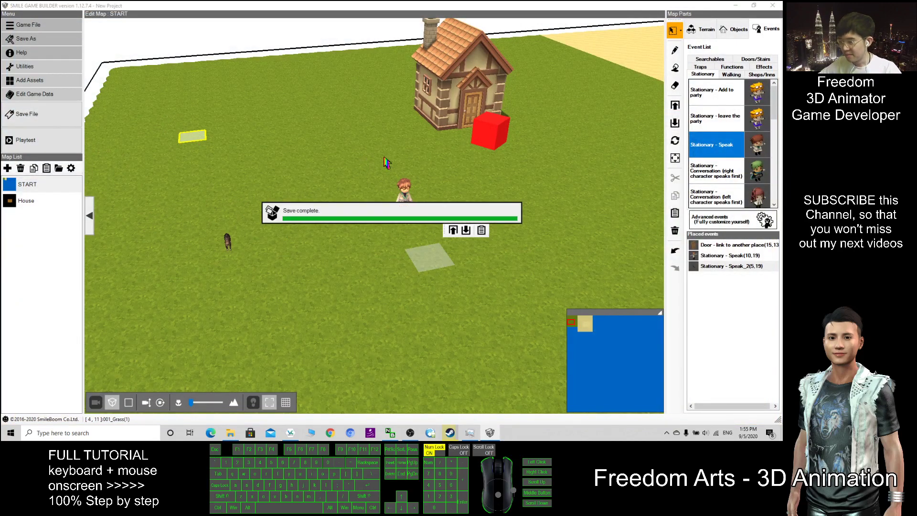
- Place the Monument model from the China objects on the grass beside the house, behind the cat
{"action": "left_click", "coordinate": [737, 29]}
{"action": "scroll", "coordinate": [723, 227], "scroll_direction": "down", "scroll_amount": 3}
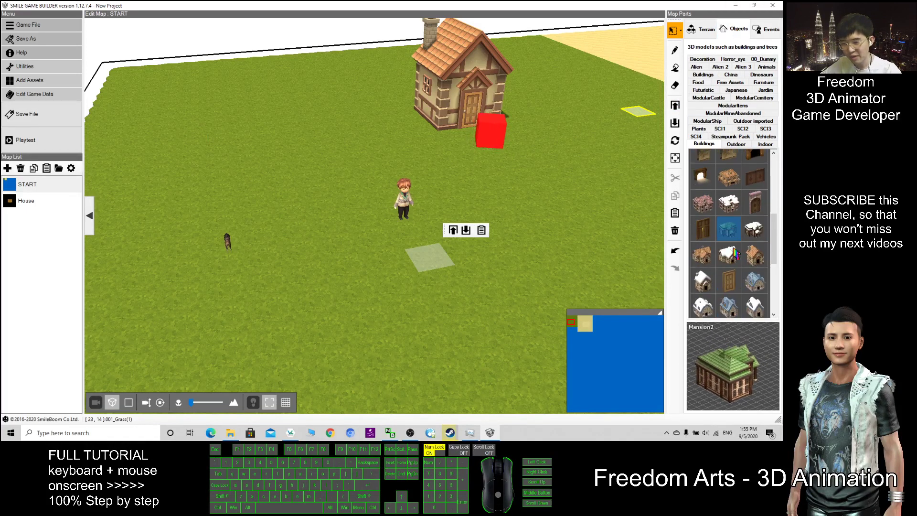
{"action": "left_click", "coordinate": [732, 74]}
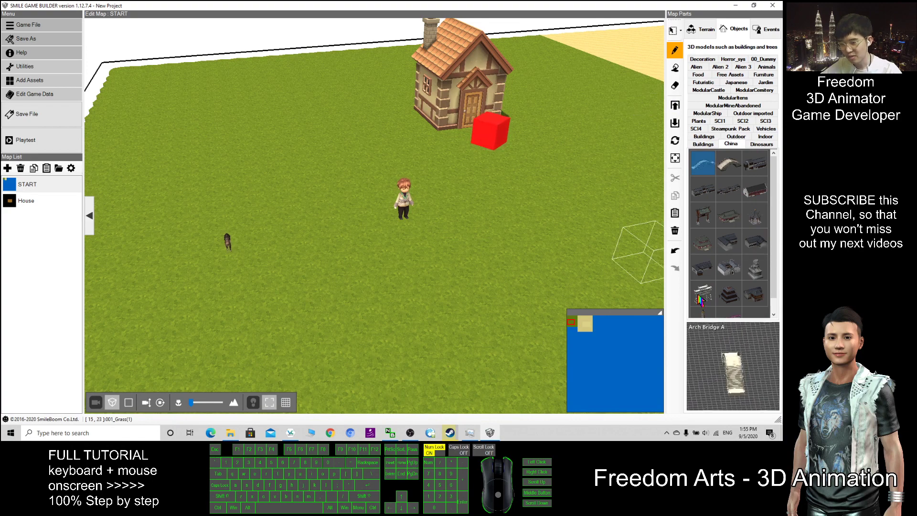
{"action": "left_click", "coordinate": [700, 300]}
{"action": "left_click", "coordinate": [285, 170]}
{"action": "scroll", "coordinate": [394, 215], "scroll_direction": "down", "scroll_amount": 3}
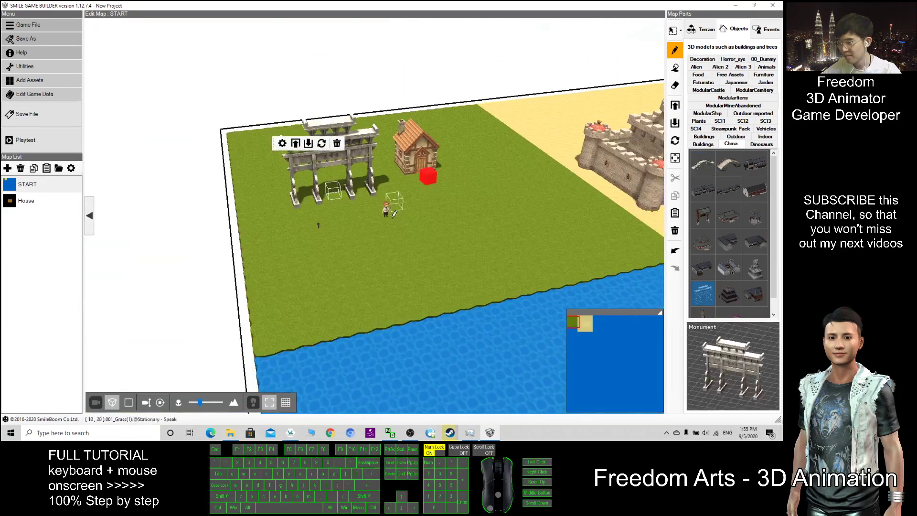
{"action": "right_click_drag", "start_coordinate": [371, 287], "coordinate": [307, 164], "text": "alt"}
{"action": "scroll", "coordinate": [408, 191], "scroll_direction": "up", "scroll_amount": 5}
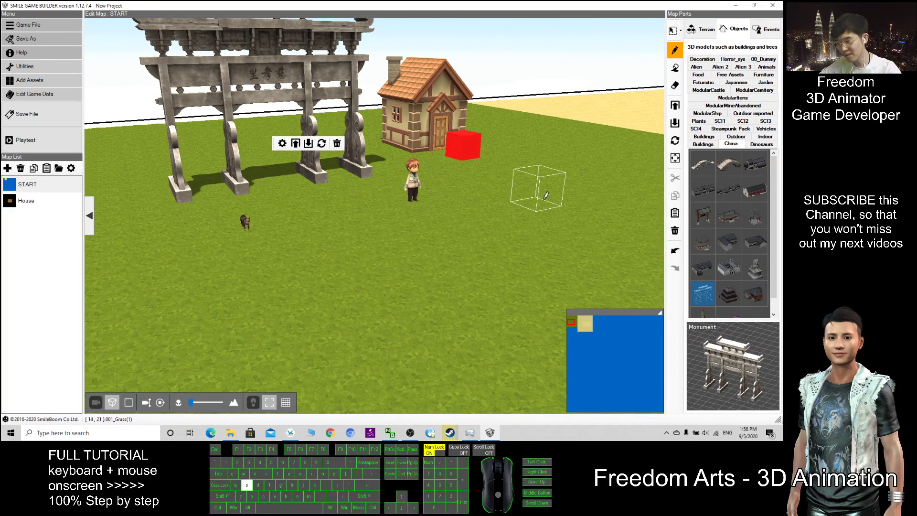
{"action": "right_click_drag", "start_coordinate": [503, 224], "coordinate": [303, 244]}
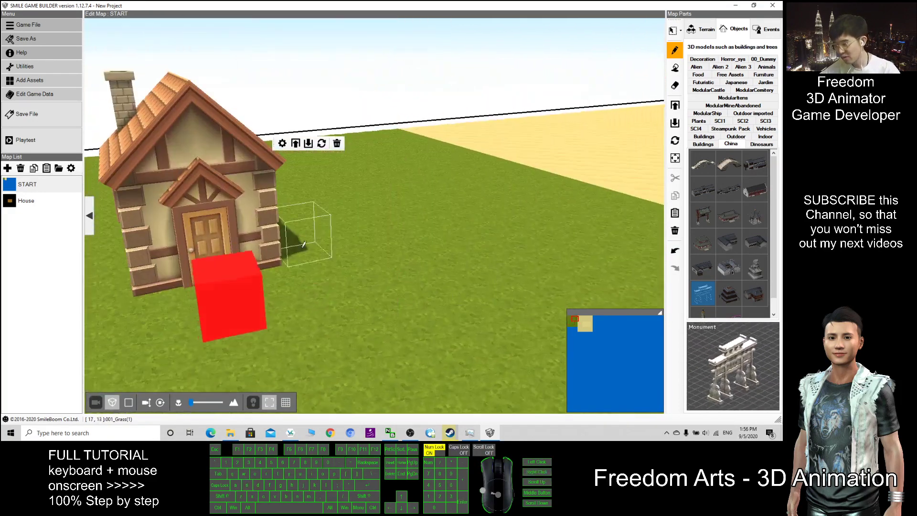
{"action": "scroll", "coordinate": [382, 287], "scroll_direction": "down", "scroll_amount": 5}
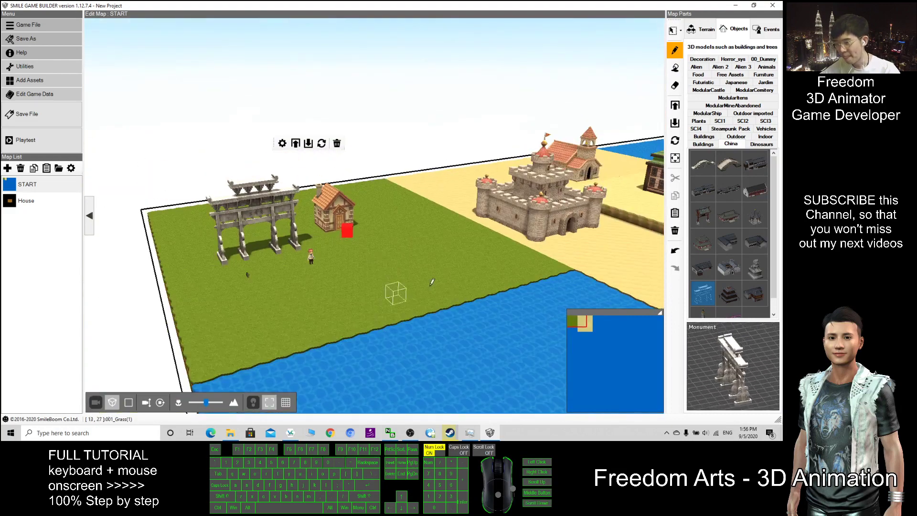